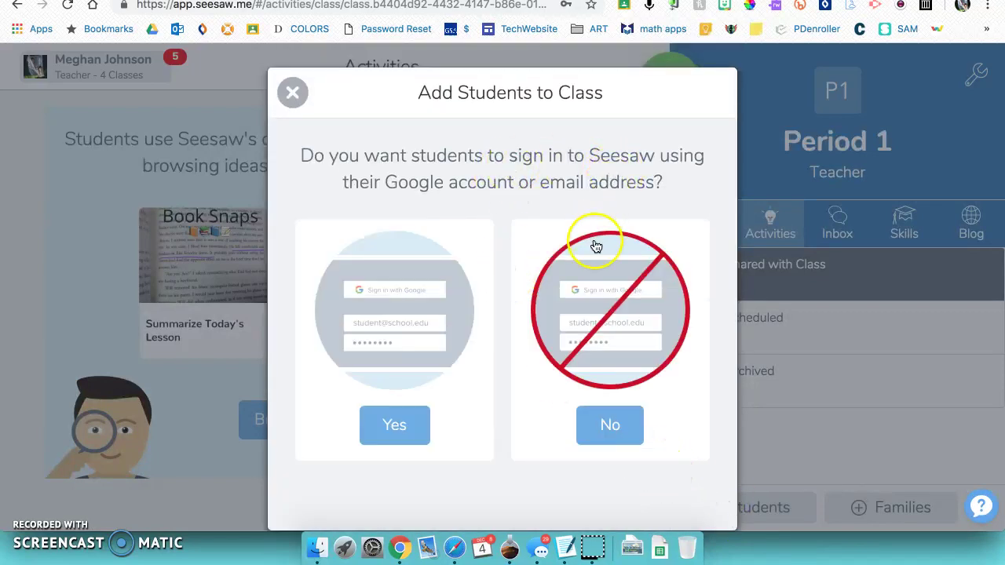
- Set up Period 1 for shared devices and add two students by first name
{"action": "left_click", "coordinate": [608, 428]}
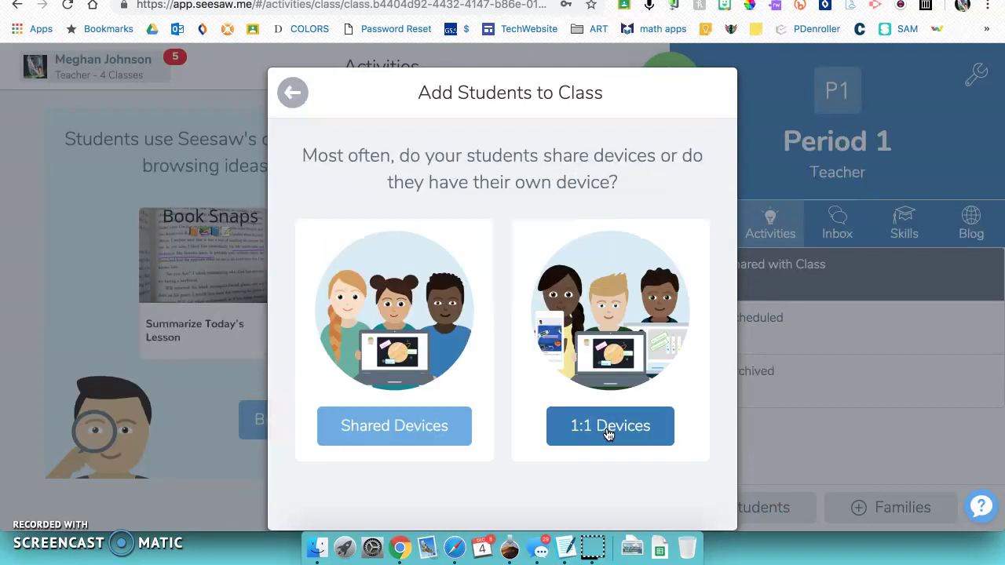
{"action": "left_click", "coordinate": [409, 336]}
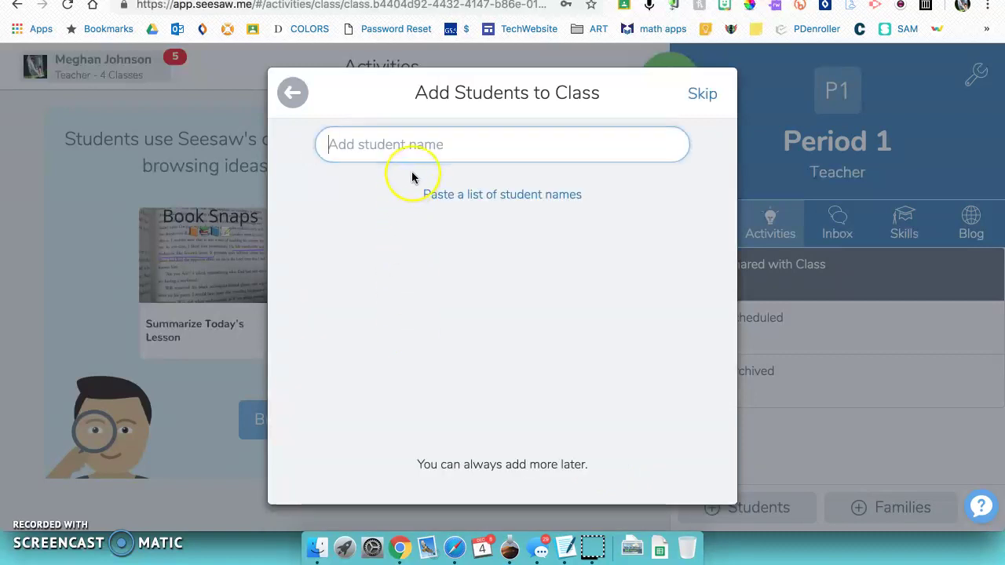
{"action": "type", "text": "Abby"}
{"action": "key", "text": "Return"}
{"action": "type", "text": "Charles"}
{"action": "left_click", "coordinate": [710, 92]}
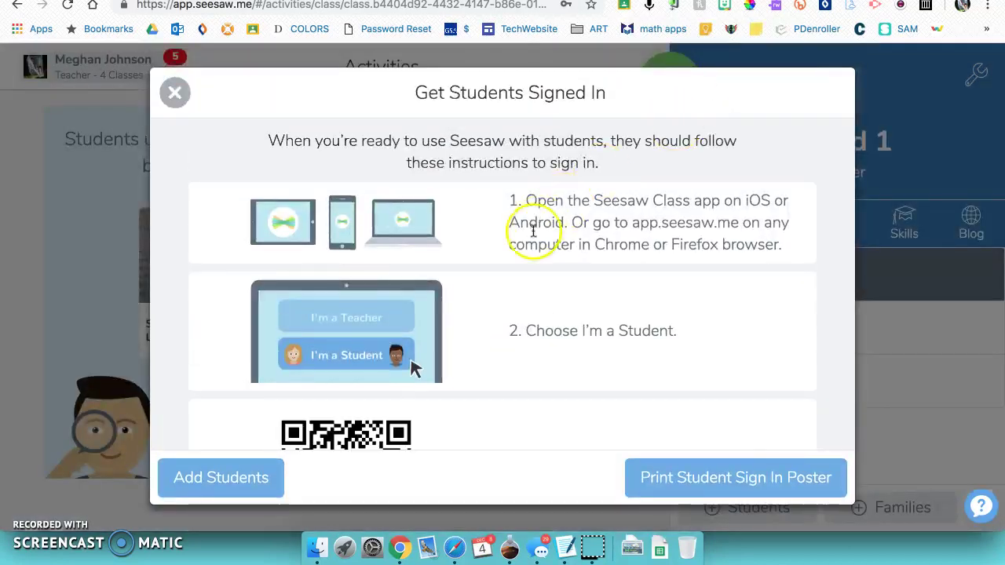
- Review the students' QR sign-in code, then close the sign-in instructions
{"action": "scroll", "coordinate": [533, 231], "scroll_direction": "down", "scroll_amount": 4}
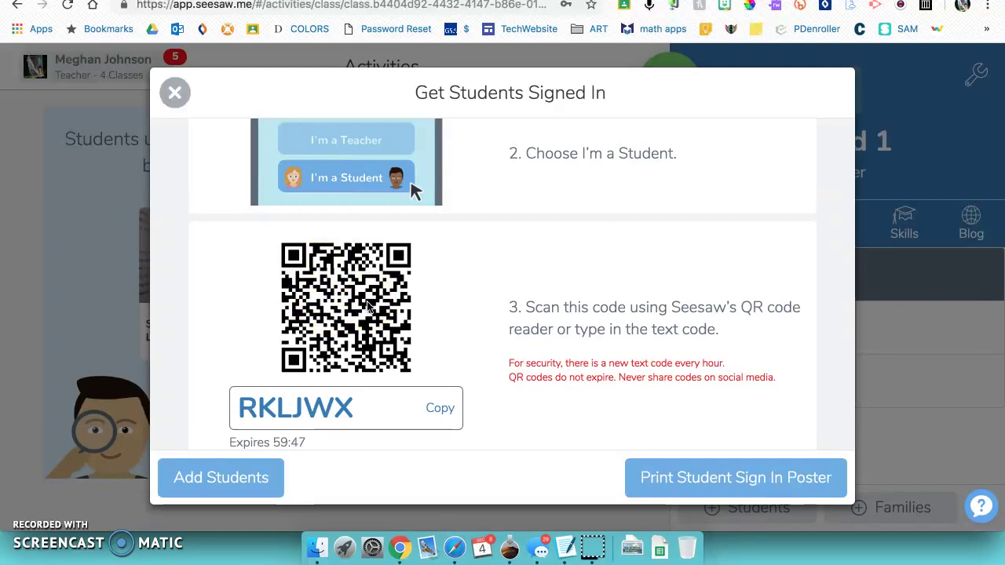
{"action": "left_click", "coordinate": [365, 313]}
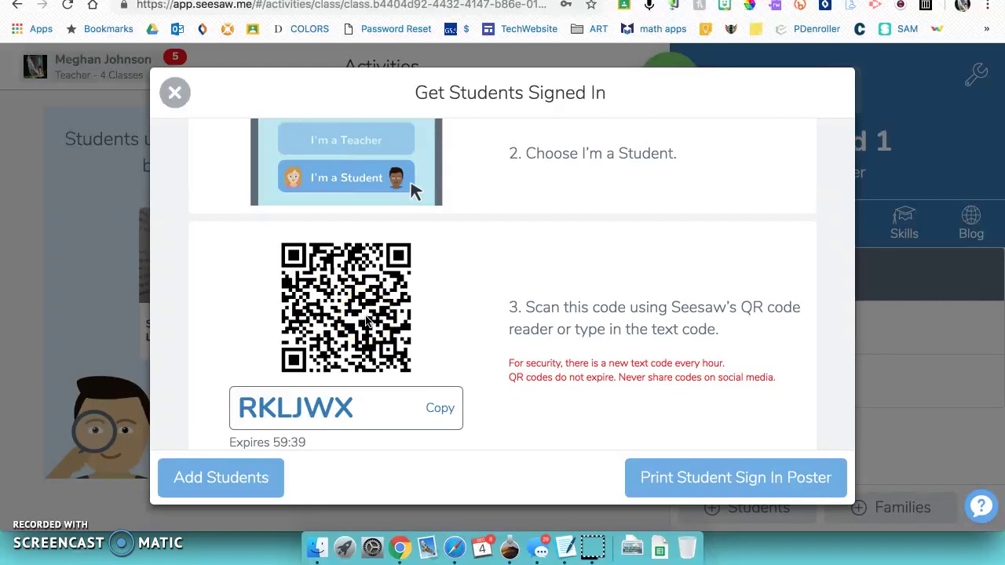
{"action": "scroll", "coordinate": [367, 321], "scroll_direction": "down", "scroll_amount": 1}
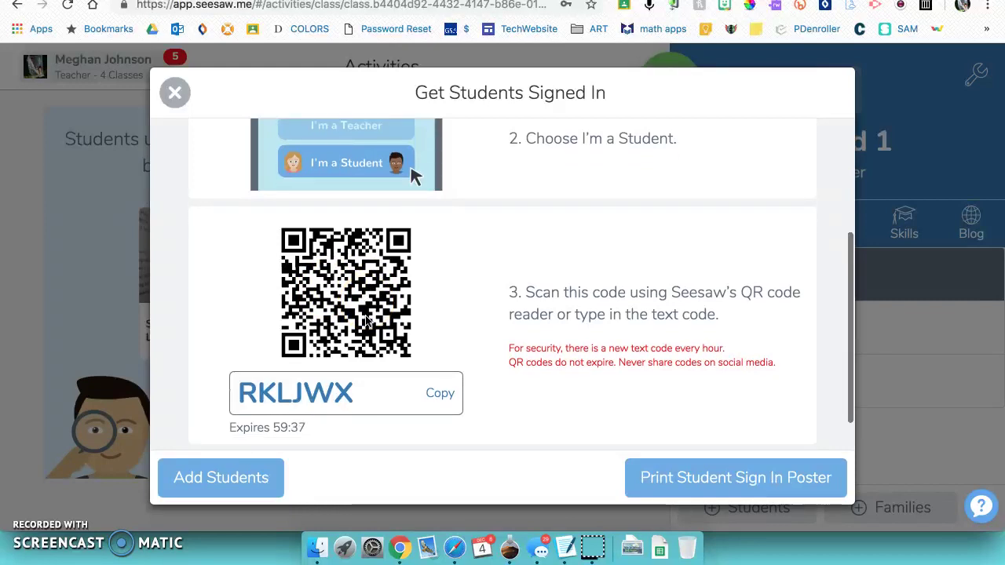
{"action": "left_click", "coordinate": [175, 92]}
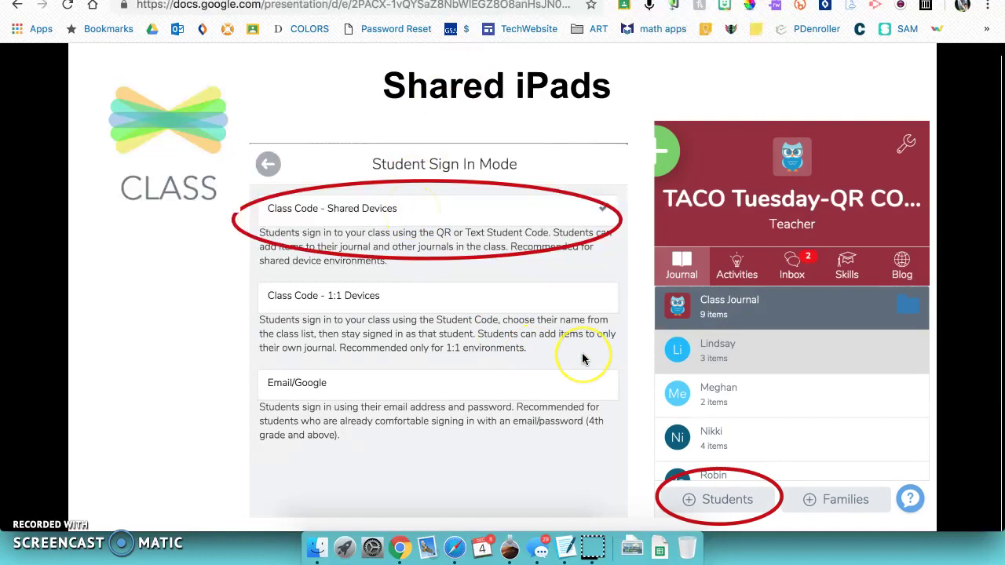
- Show the Chromebooks slide's app.seesaw.me address and screenshot, then return to Seesaw's class settings
{"action": "left_click", "coordinate": [582, 355]}
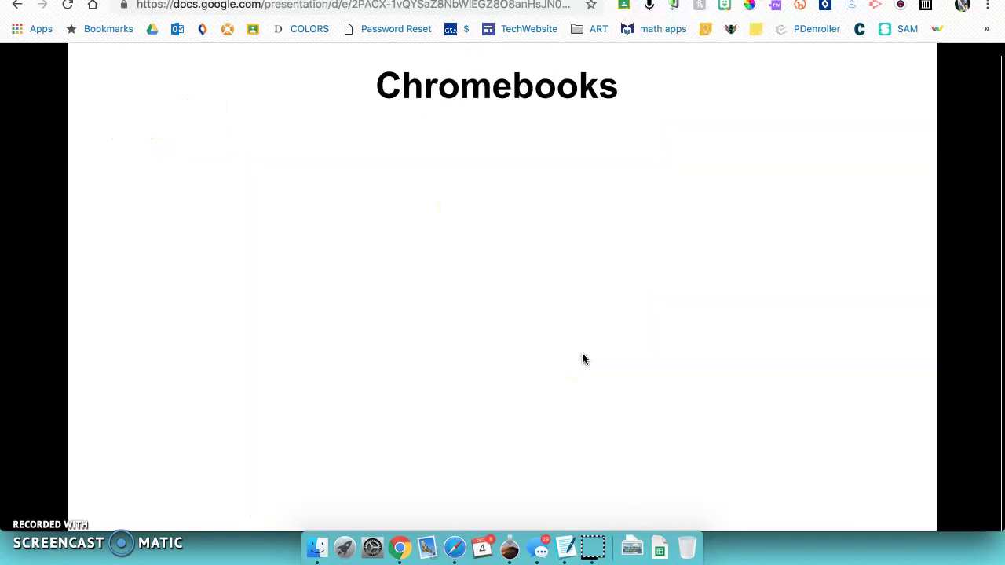
{"action": "left_click", "coordinate": [455, 308]}
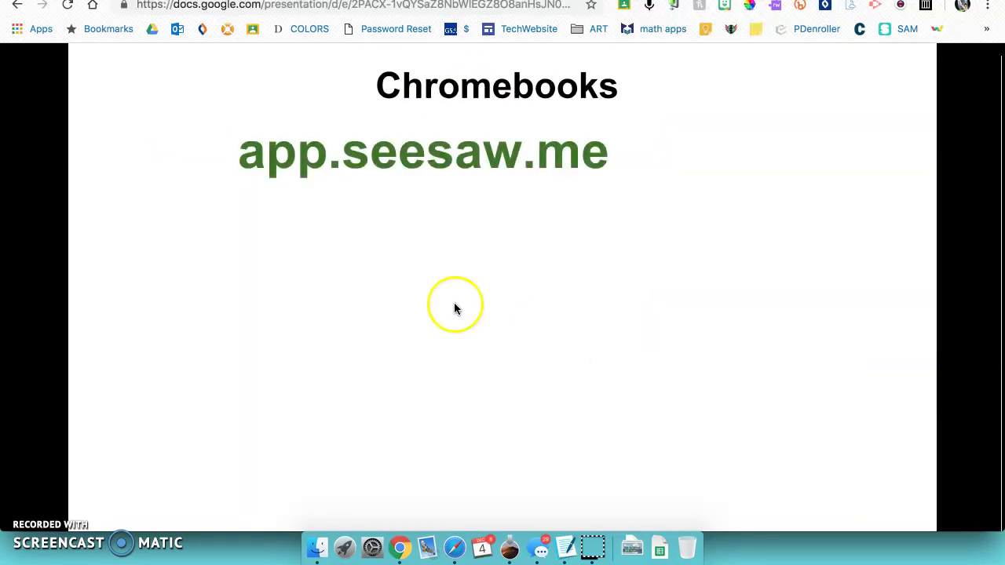
{"action": "left_click", "coordinate": [427, 180]}
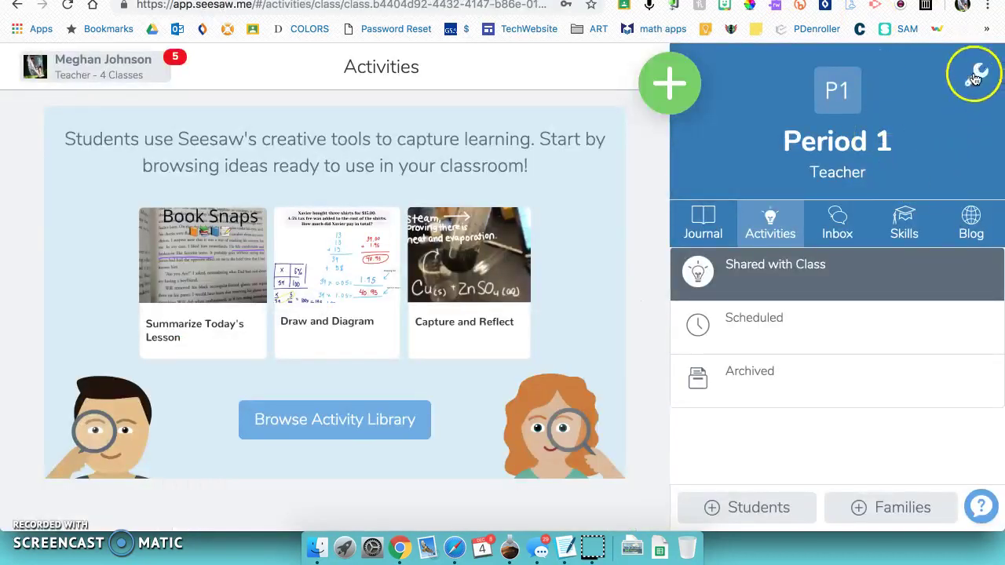
{"action": "left_click", "coordinate": [973, 73]}
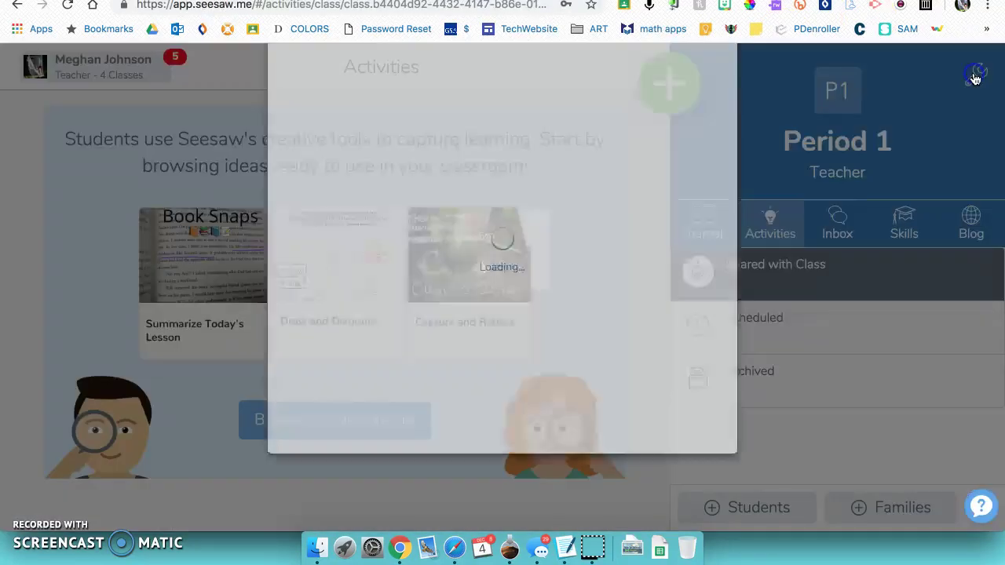
- Change Period 1's student sign-in mode to Email/Google and confirm the change
{"action": "scroll", "coordinate": [511, 309], "scroll_direction": "down", "scroll_amount": 3}
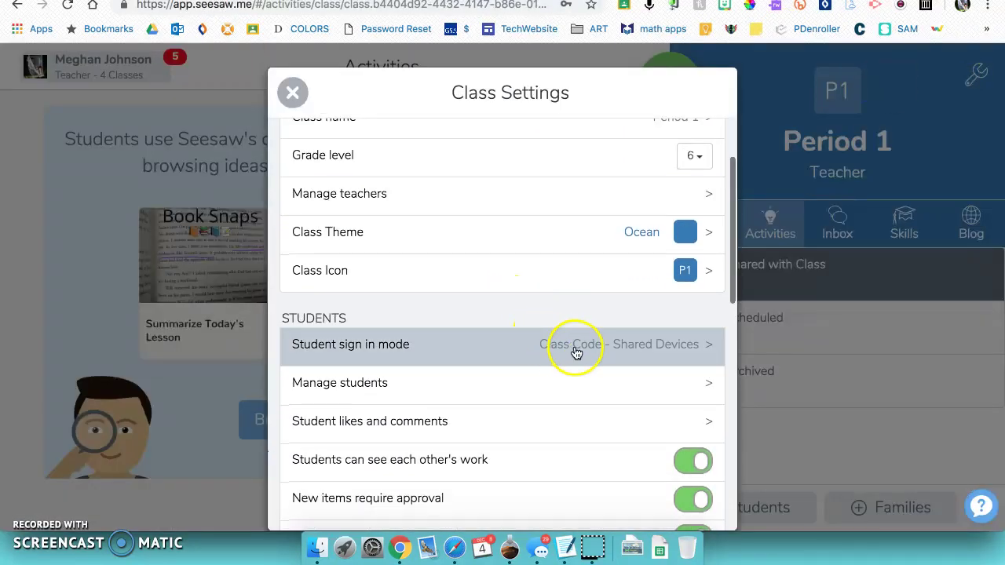
{"action": "left_click", "coordinate": [575, 352]}
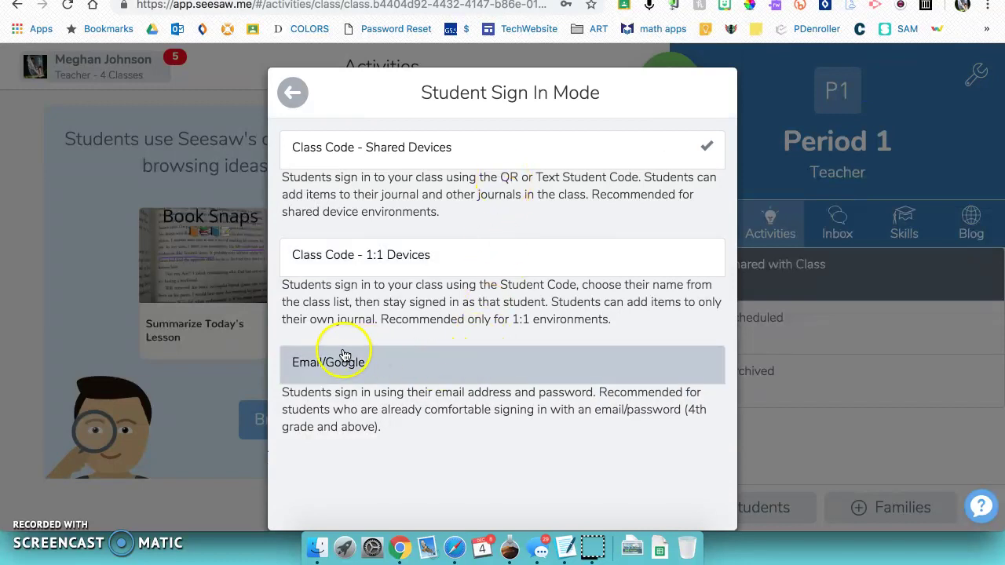
{"action": "left_click", "coordinate": [375, 366]}
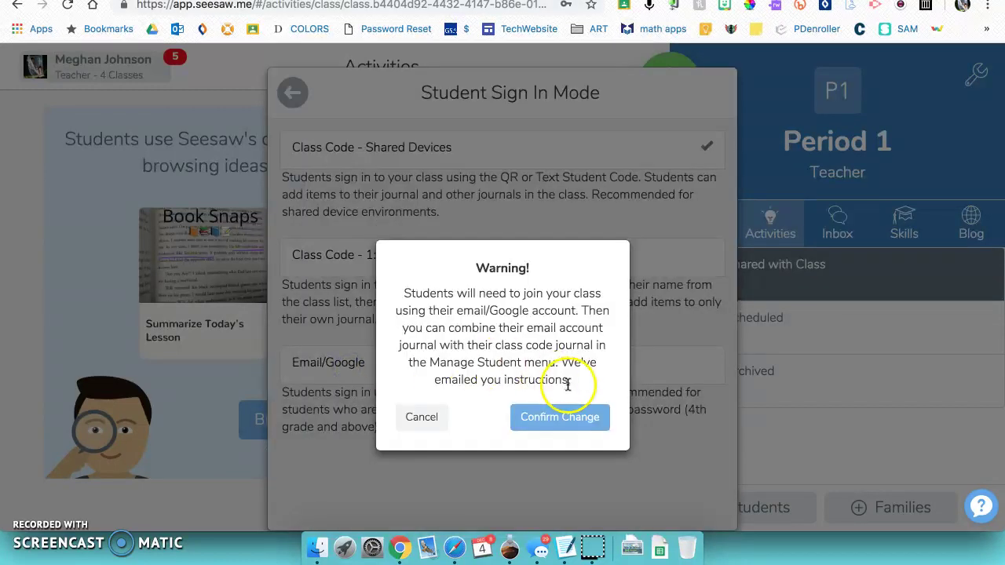
{"action": "left_click", "coordinate": [565, 416]}
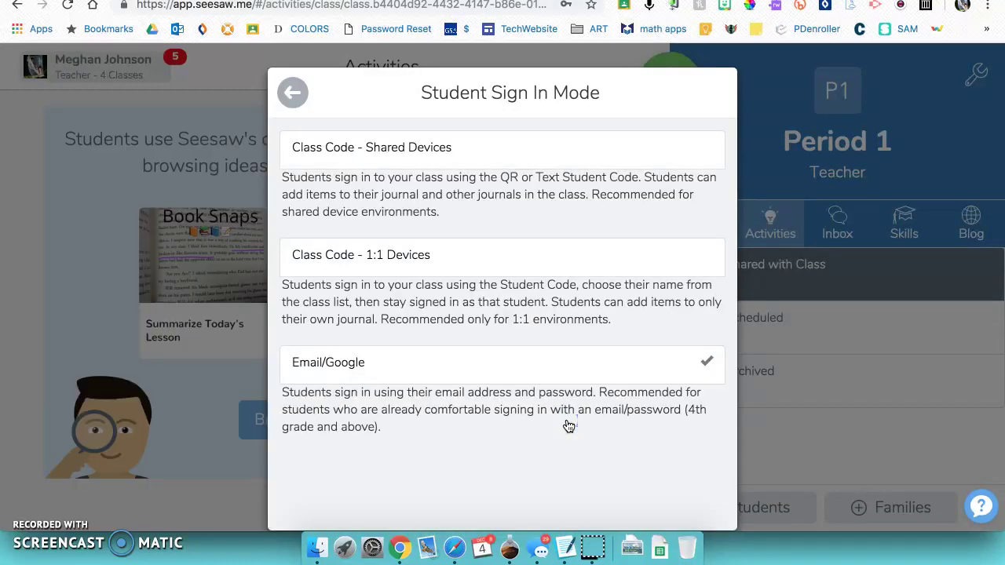
{"action": "left_click", "coordinate": [291, 92]}
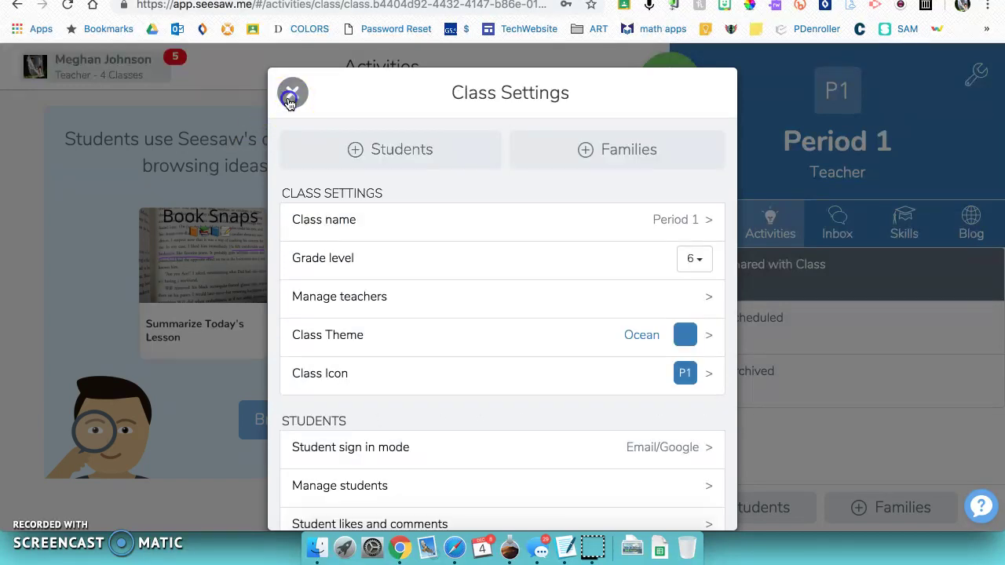
{"action": "left_click", "coordinate": [289, 93]}
- Display the student join instructions and class code, then return to the slides
{"action": "left_click", "coordinate": [758, 508]}
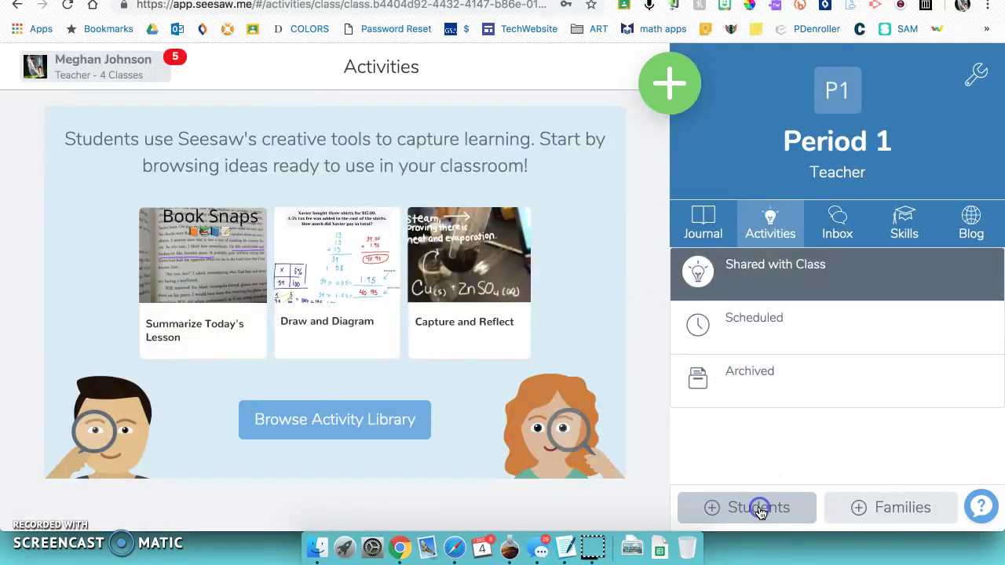
{"action": "scroll", "coordinate": [578, 311], "scroll_direction": "down", "scroll_amount": 3}
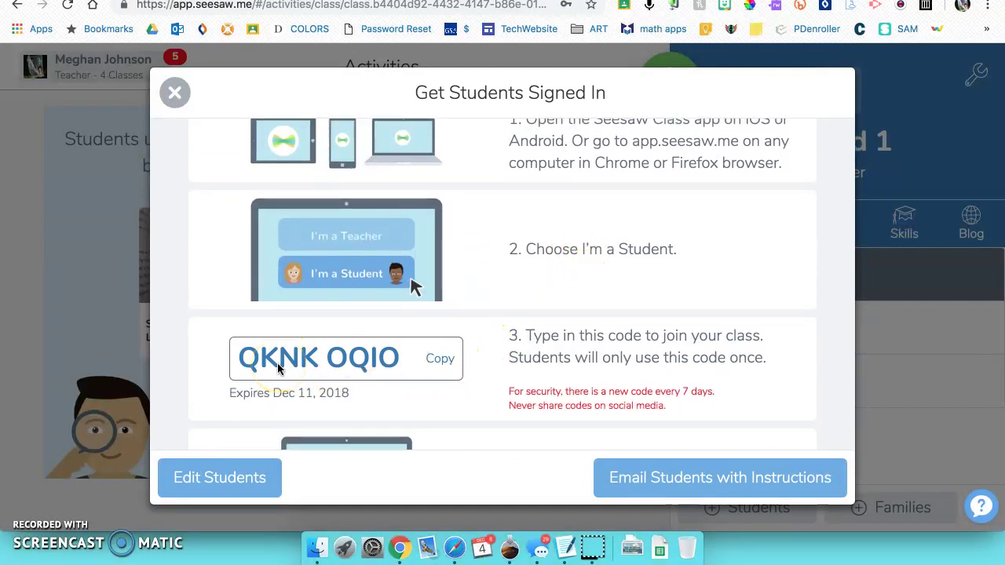
{"action": "left_click_drag", "start_coordinate": [264, 366], "coordinate": [412, 379]}
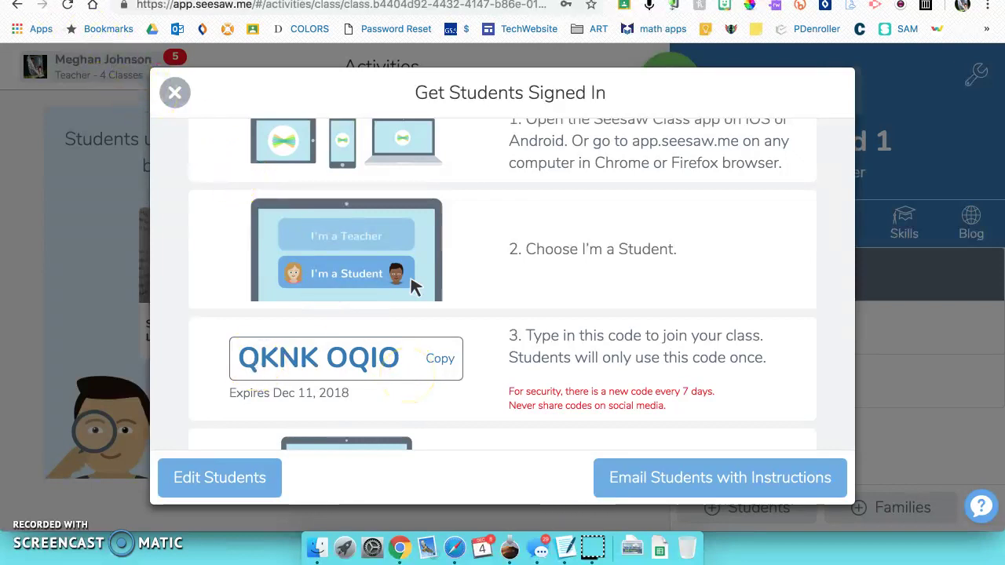
{"action": "key", "text": "super+4"}
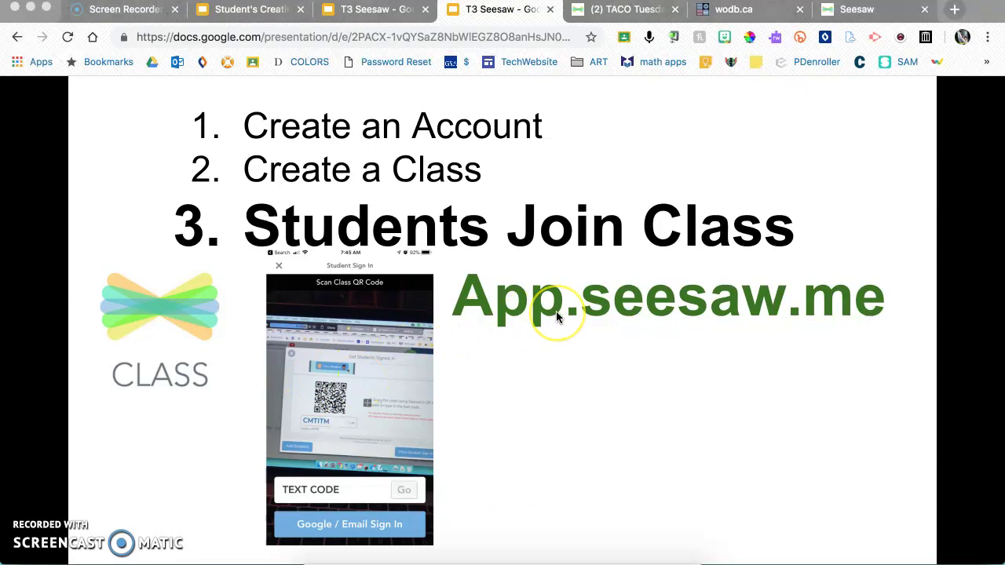
- Sign in as a student with Google and join Period 1 using the pasted class code
{"action": "left_click", "coordinate": [846, 9]}
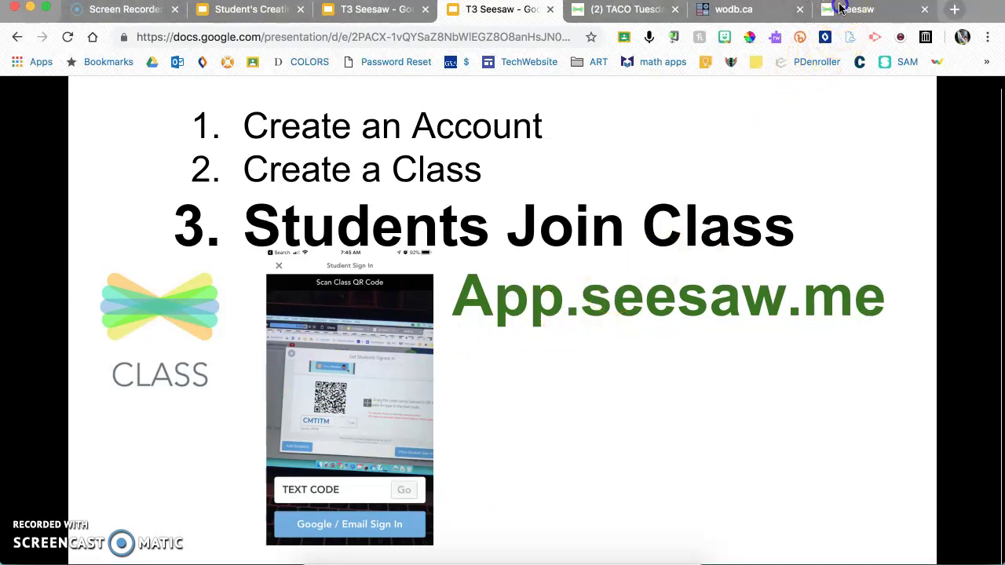
{"action": "left_click", "coordinate": [523, 296]}
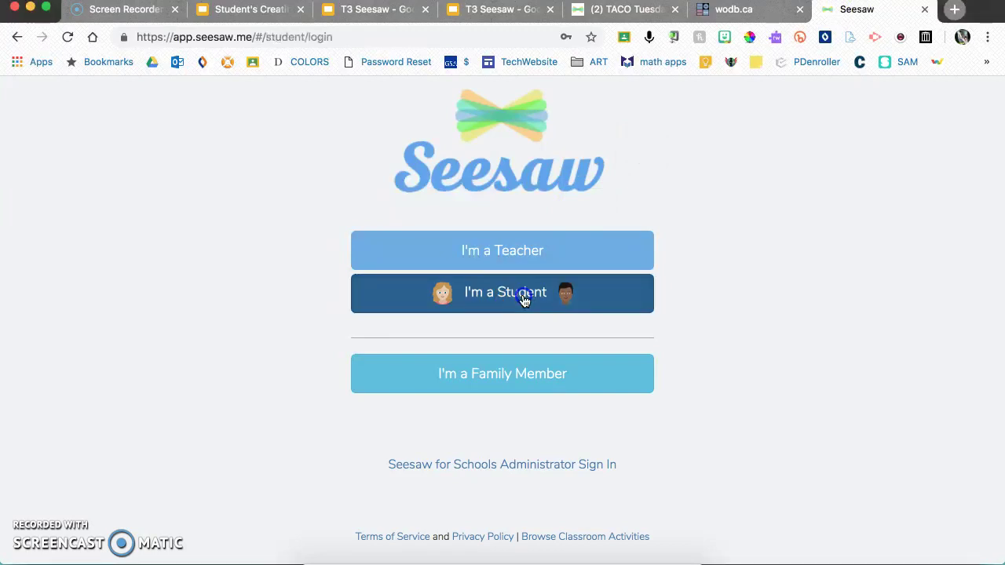
{"action": "left_click", "coordinate": [468, 174]}
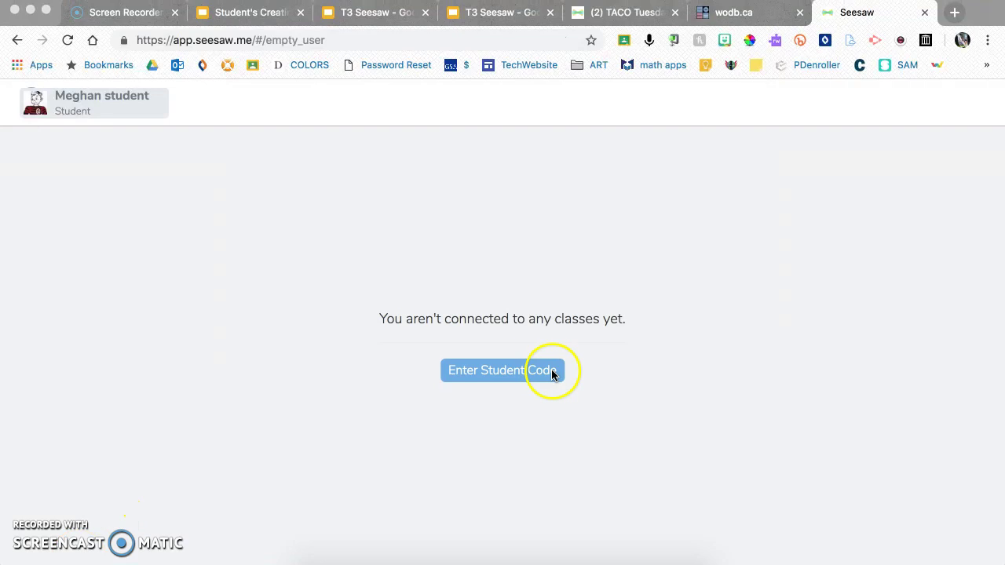
{"action": "left_click", "coordinate": [549, 375]}
{"action": "left_click", "coordinate": [511, 372]}
{"action": "left_click", "coordinate": [436, 253]}
{"action": "left_click", "coordinate": [527, 299]}
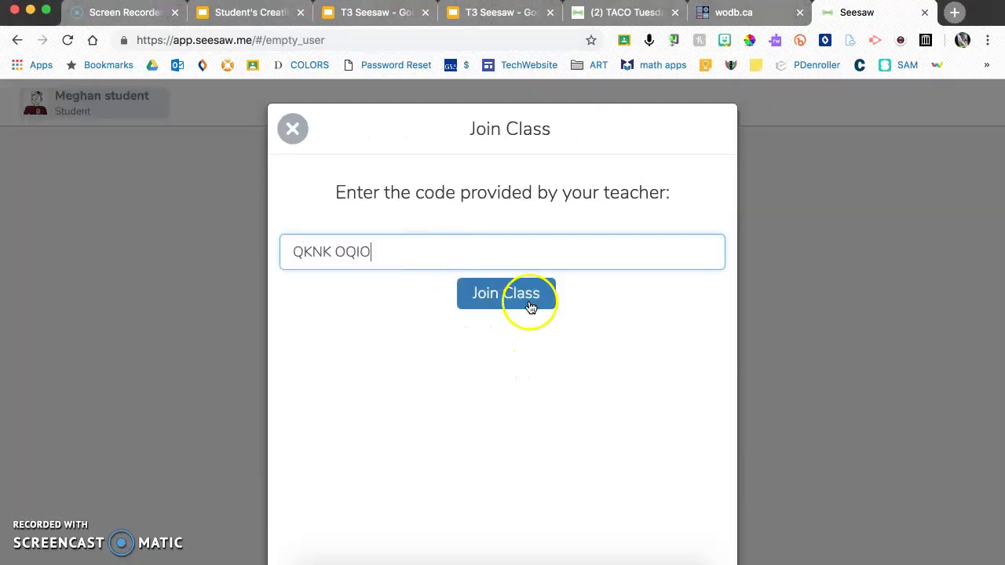
{"action": "left_click", "coordinate": [474, 255]}
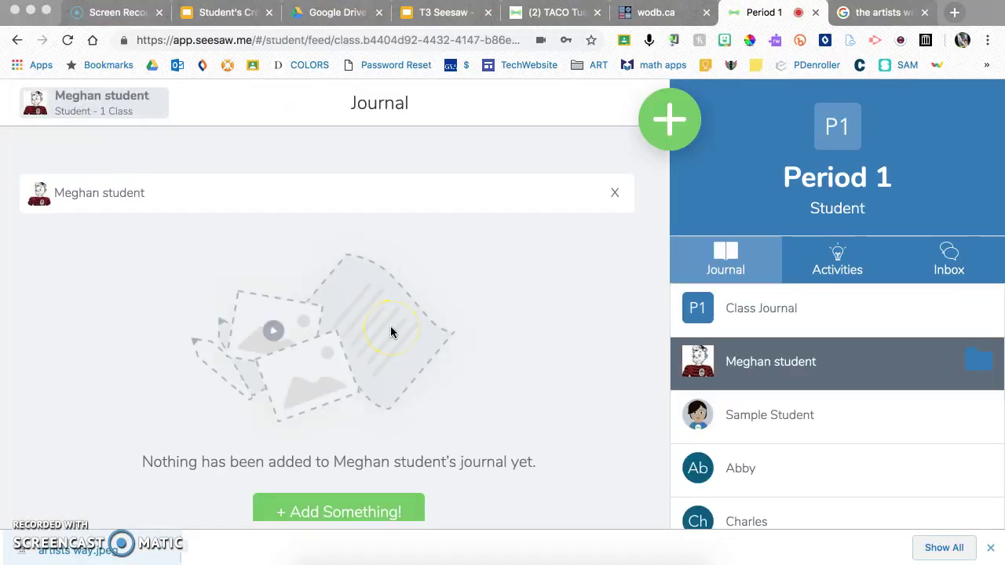
- Upload artists way.jpeg from the computer as a new journal post
{"action": "left_click", "coordinate": [665, 124]}
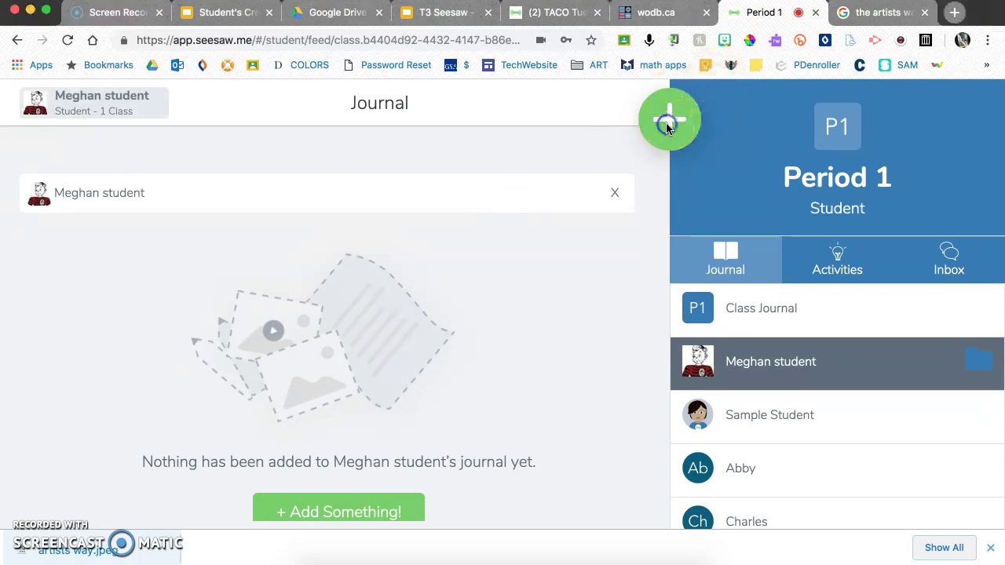
{"action": "left_click", "coordinate": [666, 125]}
{"action": "left_click", "coordinate": [422, 249]}
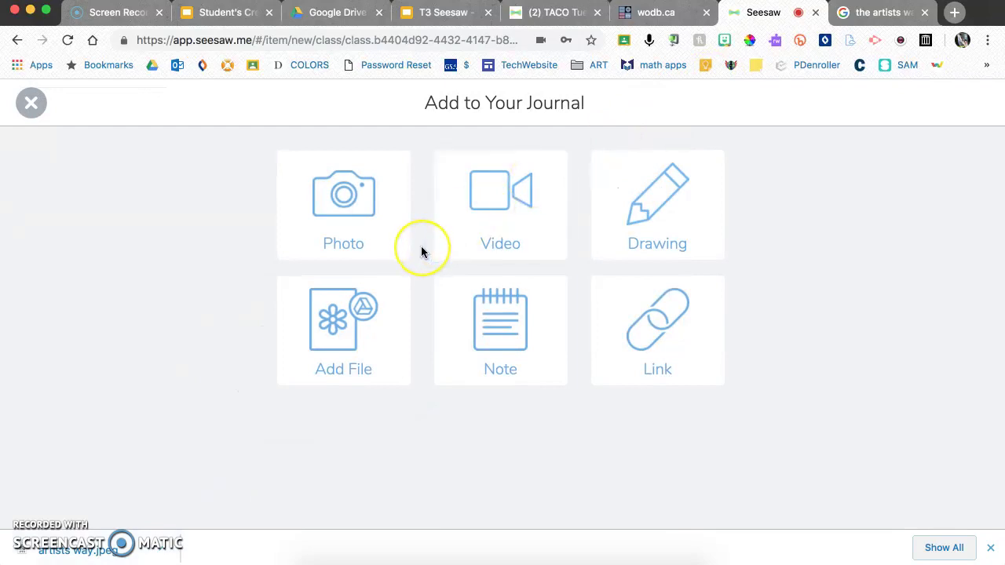
{"action": "left_click", "coordinate": [355, 241]}
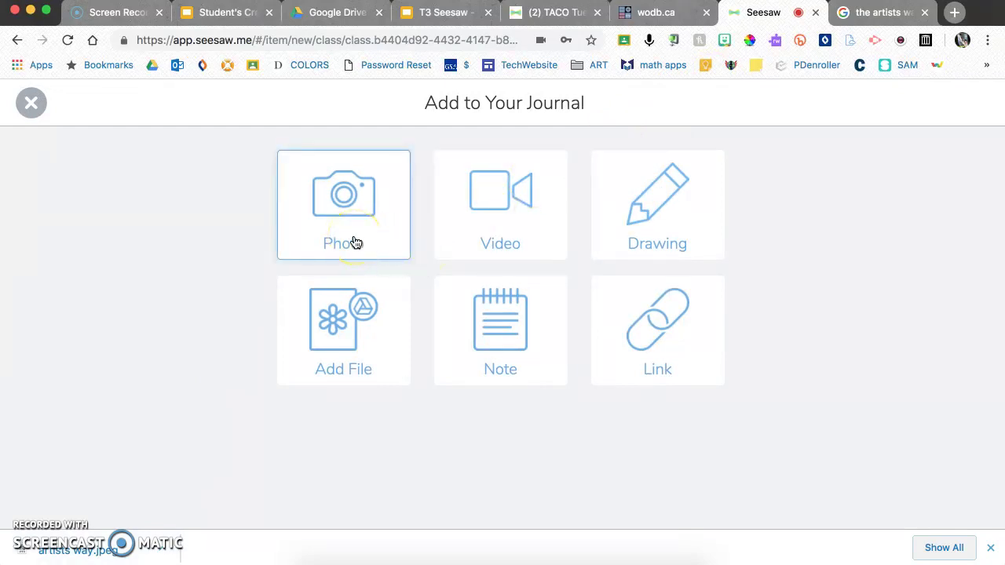
{"action": "left_click", "coordinate": [496, 224]}
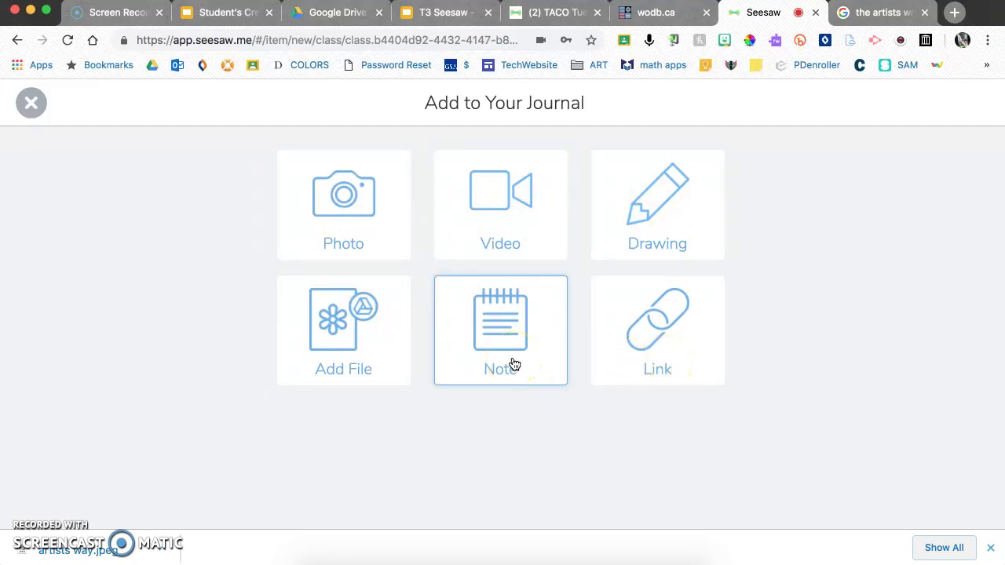
{"action": "left_click", "coordinate": [350, 344]}
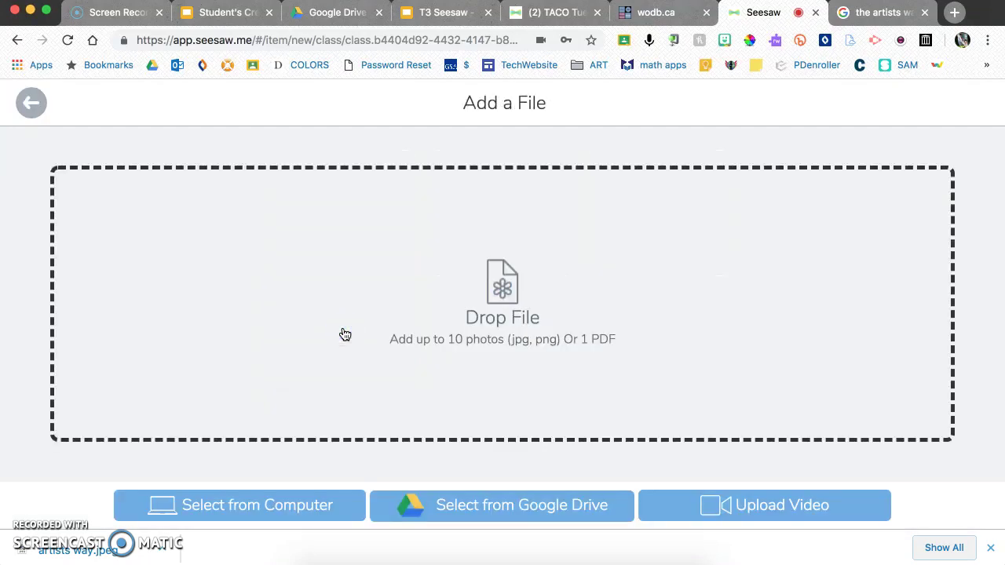
{"action": "left_click", "coordinate": [298, 509]}
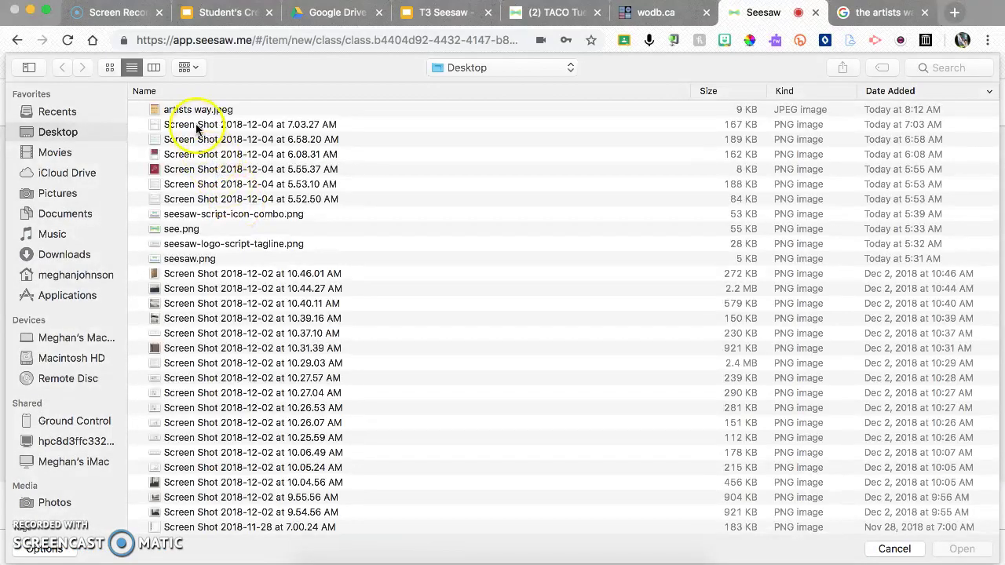
{"action": "double_click", "coordinate": [191, 109]}
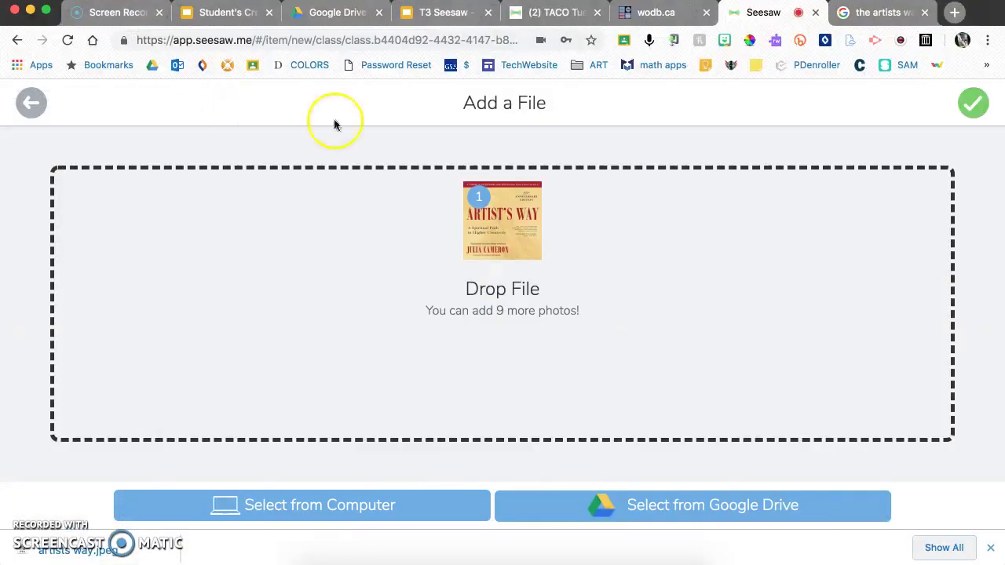
{"action": "left_click", "coordinate": [973, 105]}
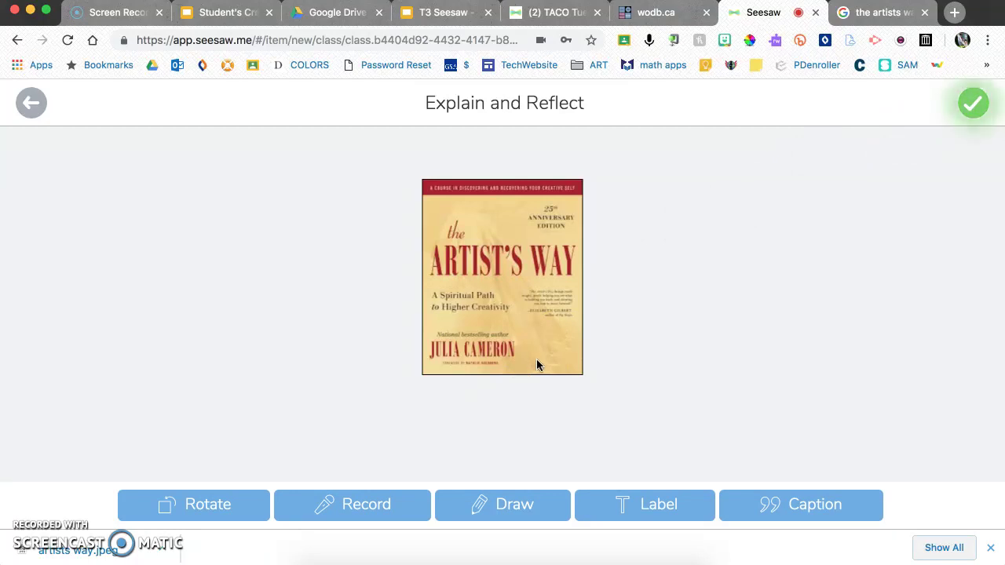
- Caption the image 'The Artist's Way' and place a rotated 'Title' label on the cover
{"action": "left_click", "coordinate": [812, 508]}
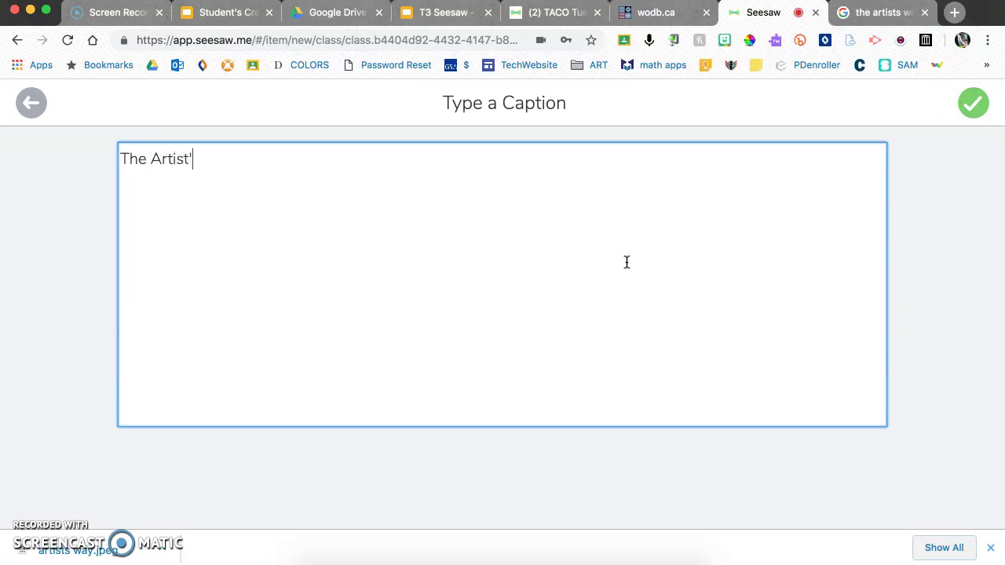
{"action": "left_click", "coordinate": [973, 103]}
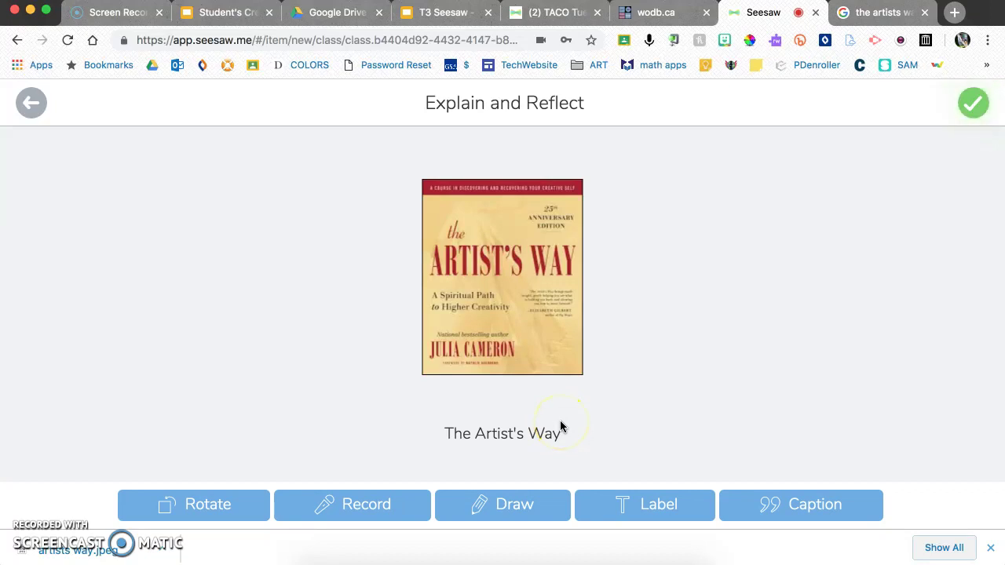
{"action": "left_click", "coordinate": [638, 504]}
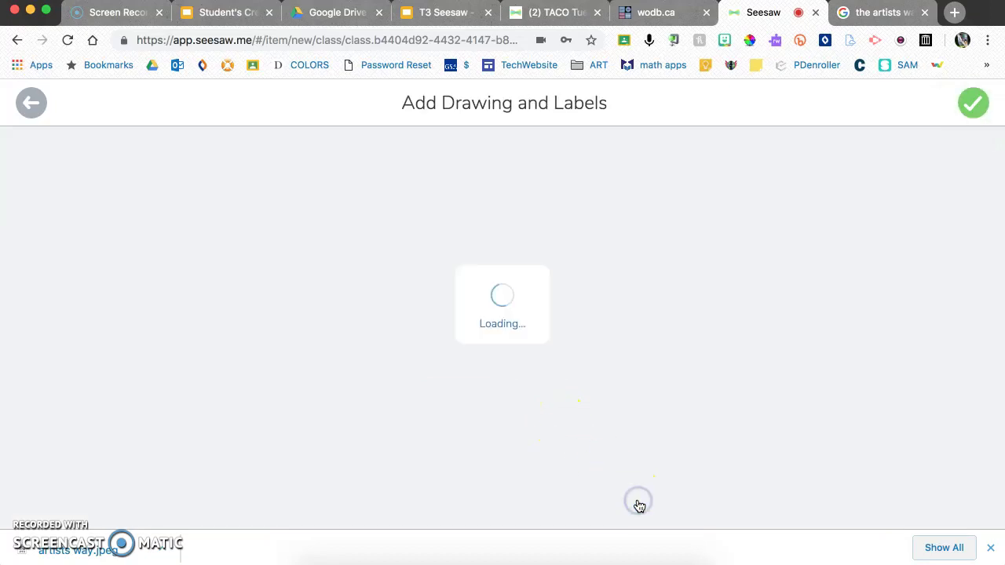
{"action": "type", "text": "Title"}
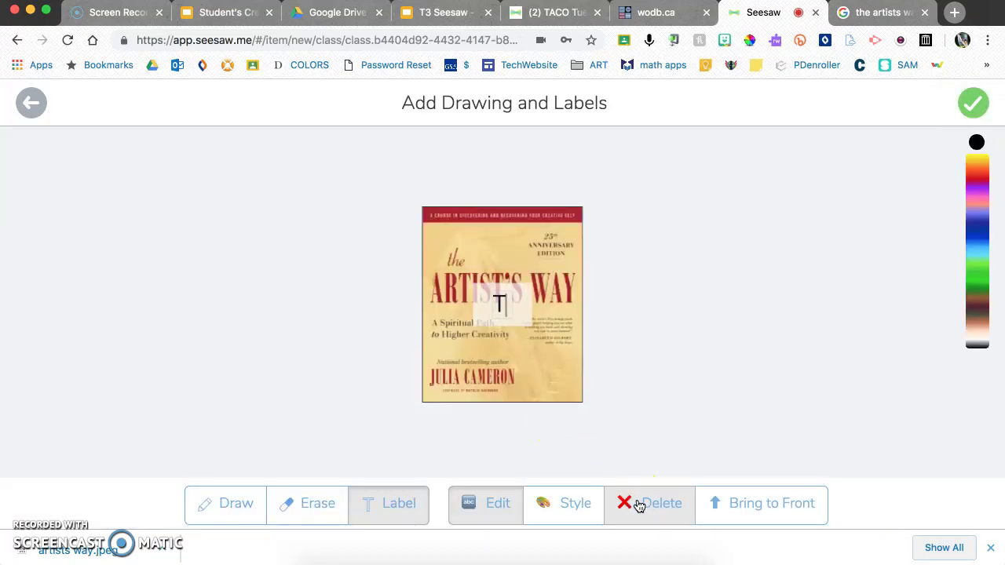
{"action": "left_click", "coordinate": [541, 325]}
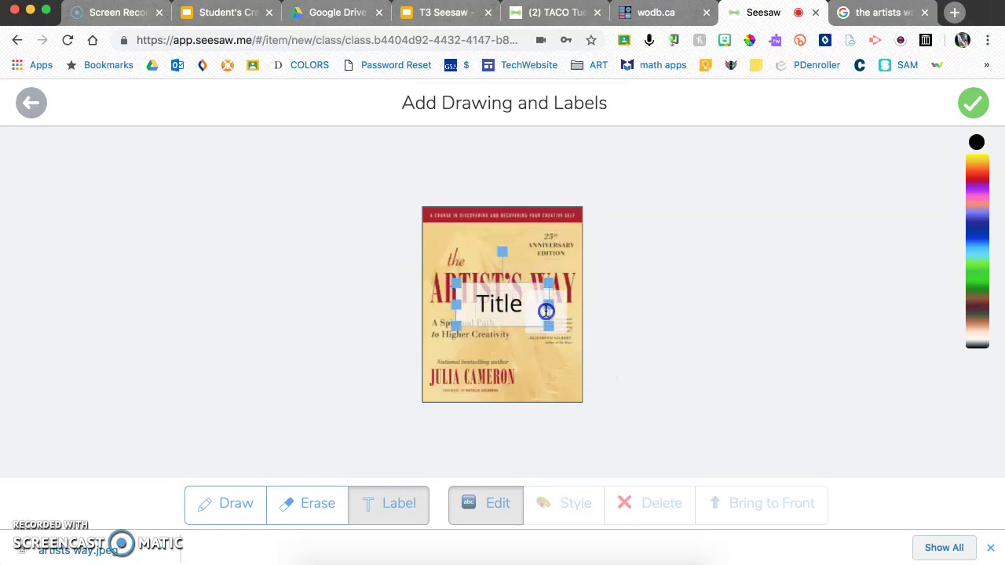
{"action": "left_click_drag", "start_coordinate": [513, 300], "coordinate": [486, 271]}
{"action": "left_click_drag", "start_coordinate": [477, 220], "coordinate": [502, 231]}
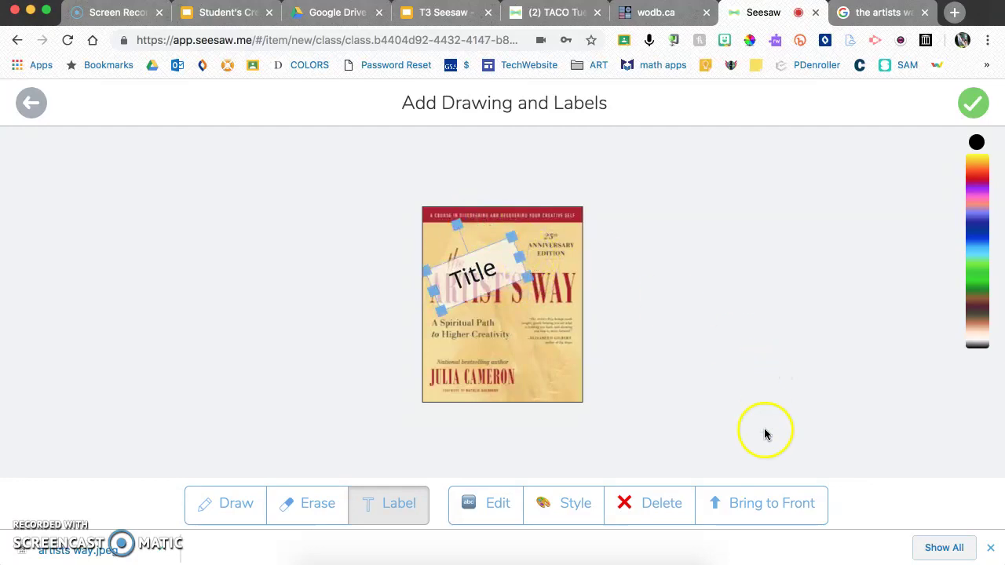
{"action": "left_click", "coordinate": [972, 107]}
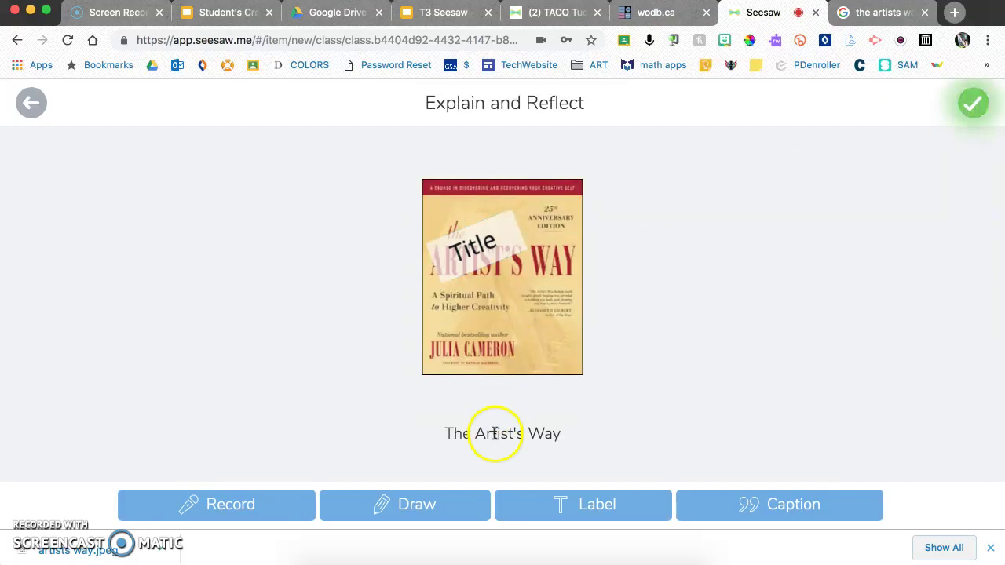
- Record a 9-second voice explanation and keep it on the post
{"action": "left_click", "coordinate": [224, 516]}
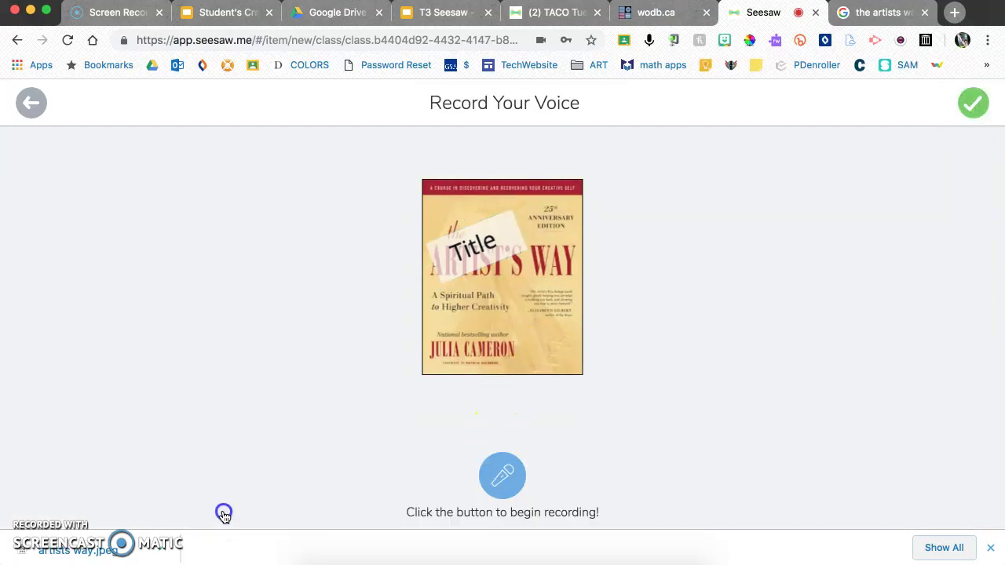
{"action": "left_click", "coordinate": [496, 491]}
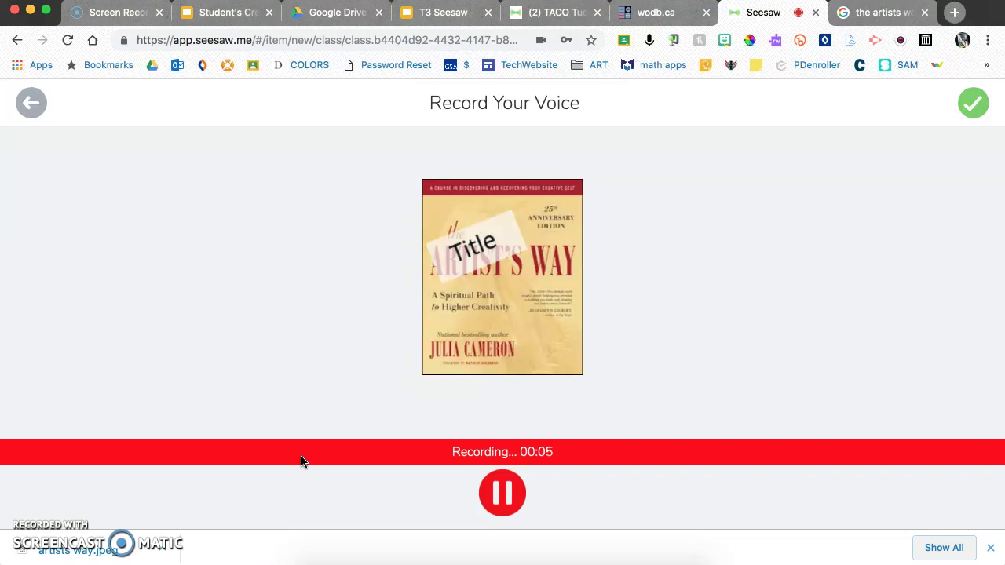
{"action": "left_click", "coordinate": [571, 382]}
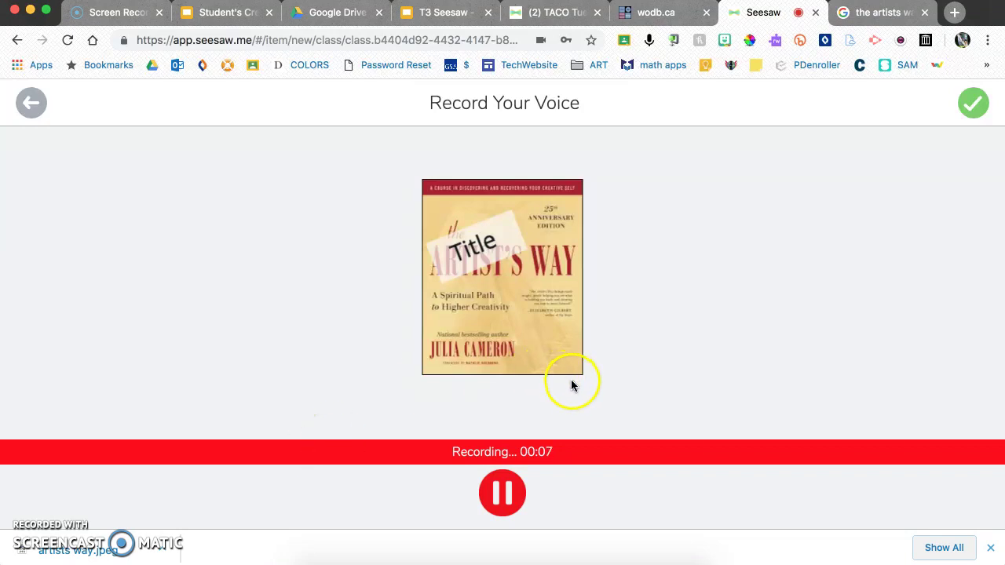
{"action": "left_click", "coordinate": [972, 108]}
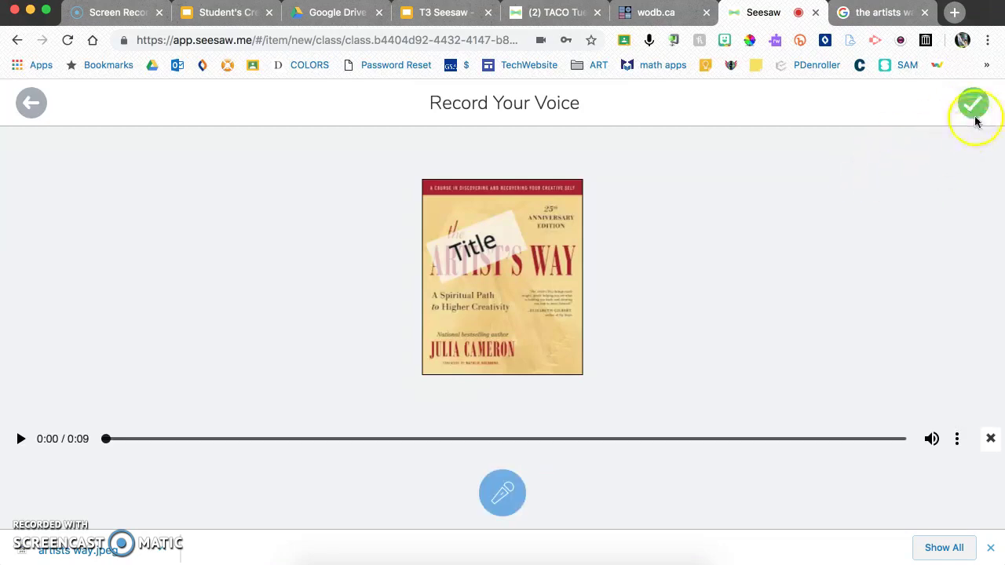
{"action": "left_click", "coordinate": [978, 116]}
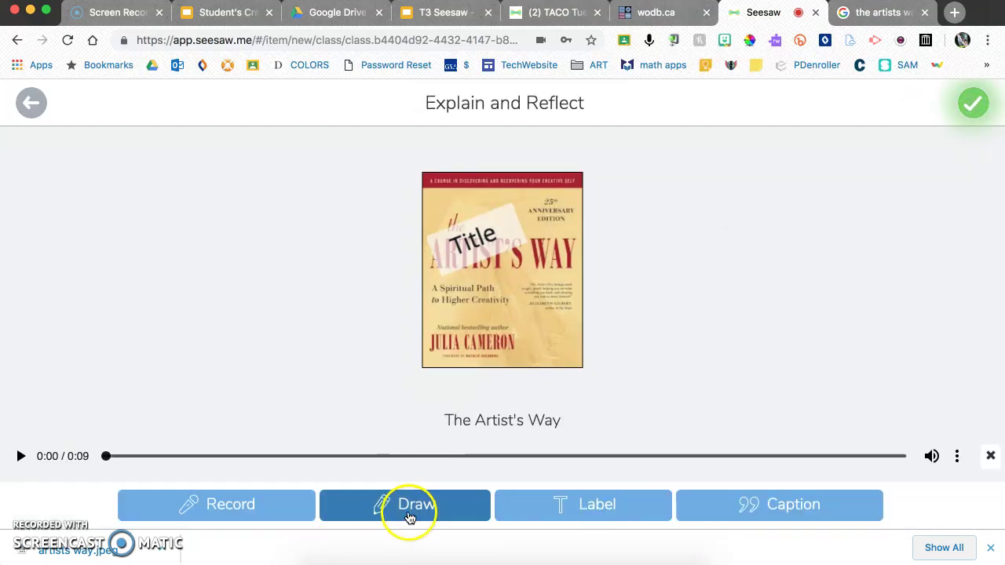
- Upload the finished post to the journal and like it in the feed
{"action": "left_click", "coordinate": [972, 106]}
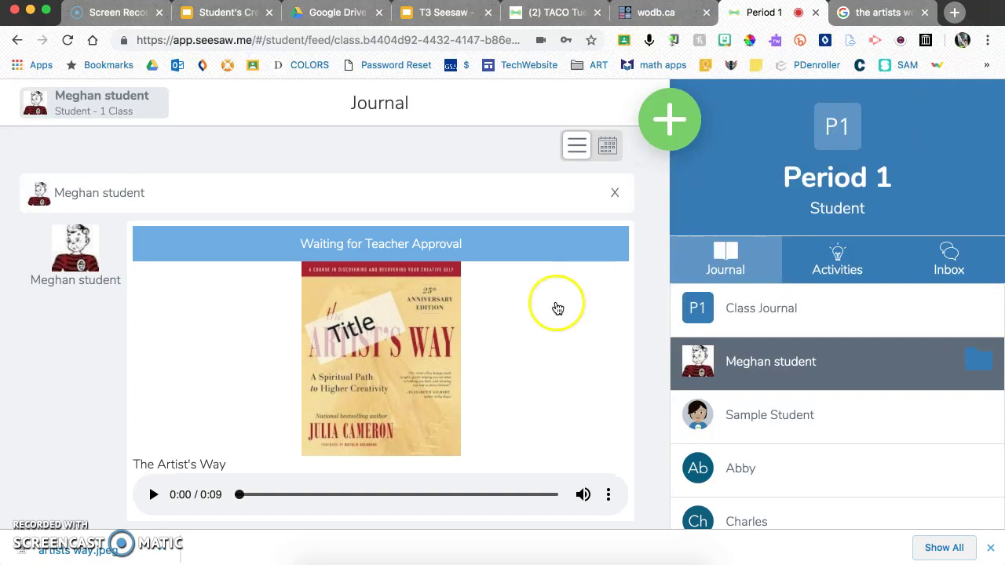
{"action": "scroll", "coordinate": [549, 314], "scroll_direction": "down", "scroll_amount": 2}
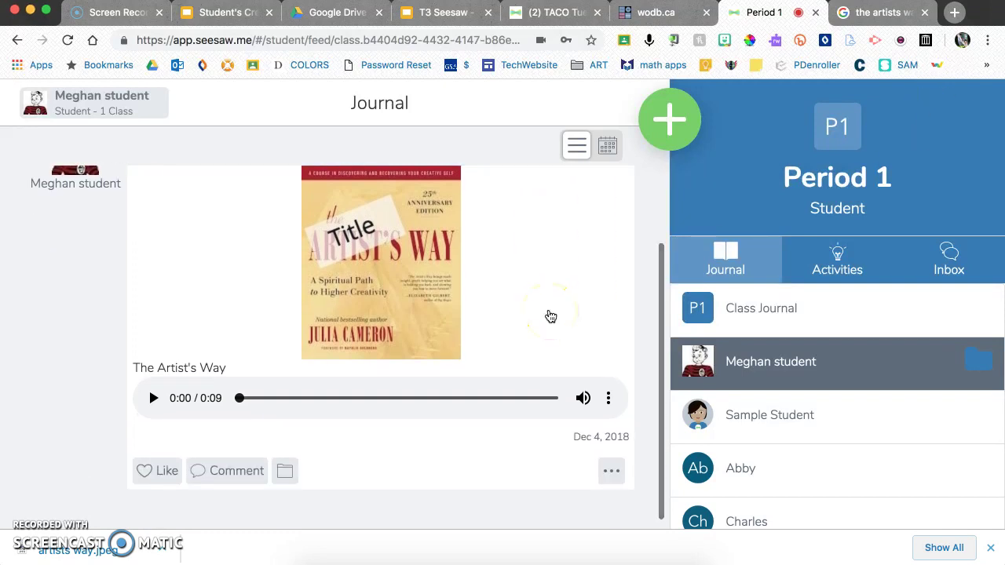
{"action": "left_click", "coordinate": [164, 482]}
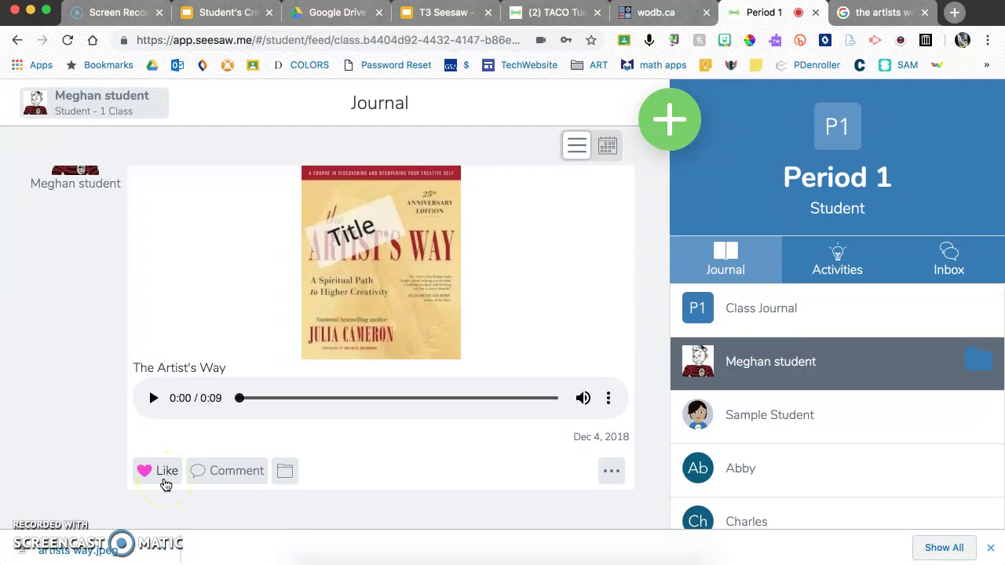
- File the post in the Reading Fluency folder
{"action": "left_click", "coordinate": [287, 478]}
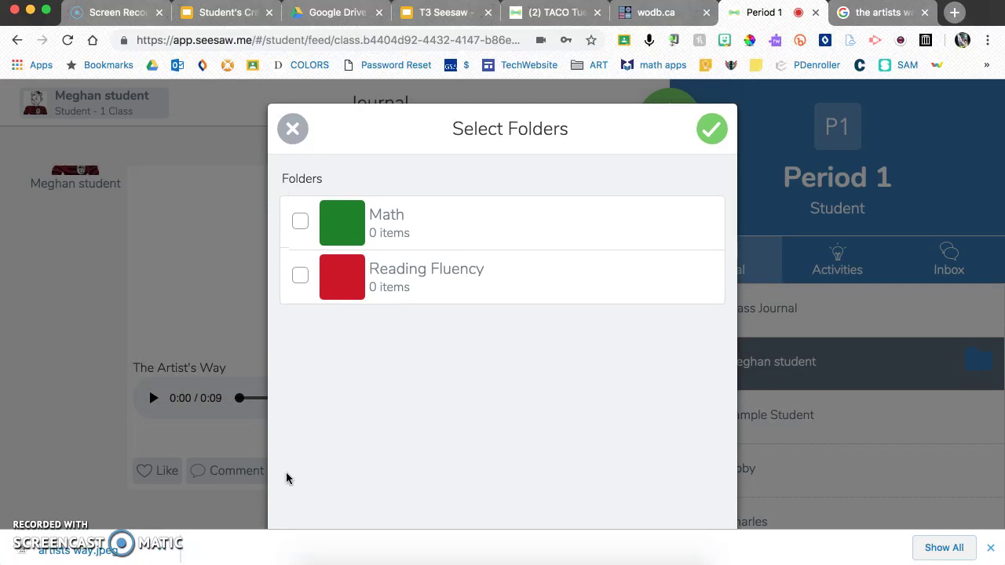
{"action": "left_click", "coordinate": [421, 271]}
{"action": "left_click", "coordinate": [714, 127]}
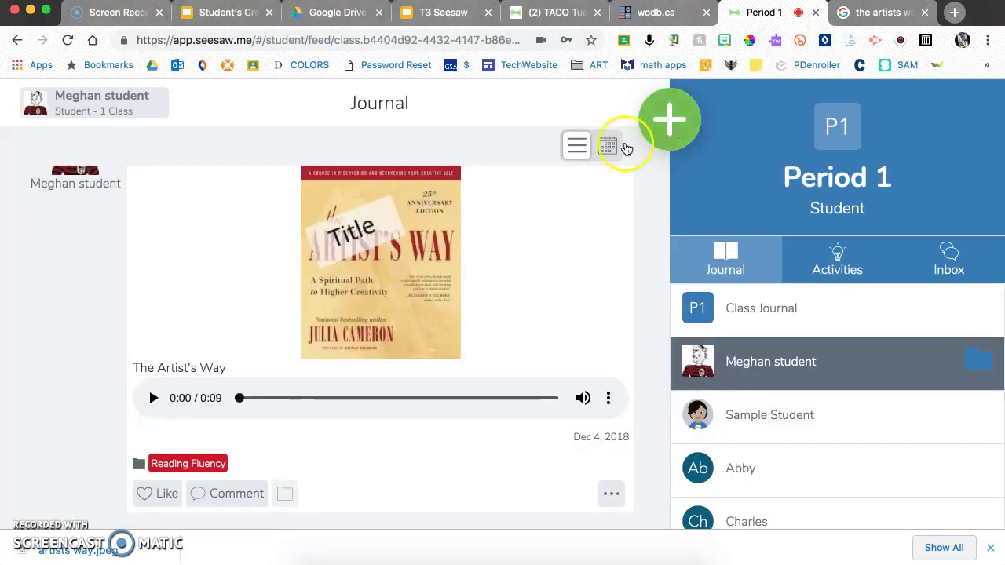
- Look over the post in detail view, then return to the teacher's Period 1 journal
{"action": "left_click", "coordinate": [544, 224]}
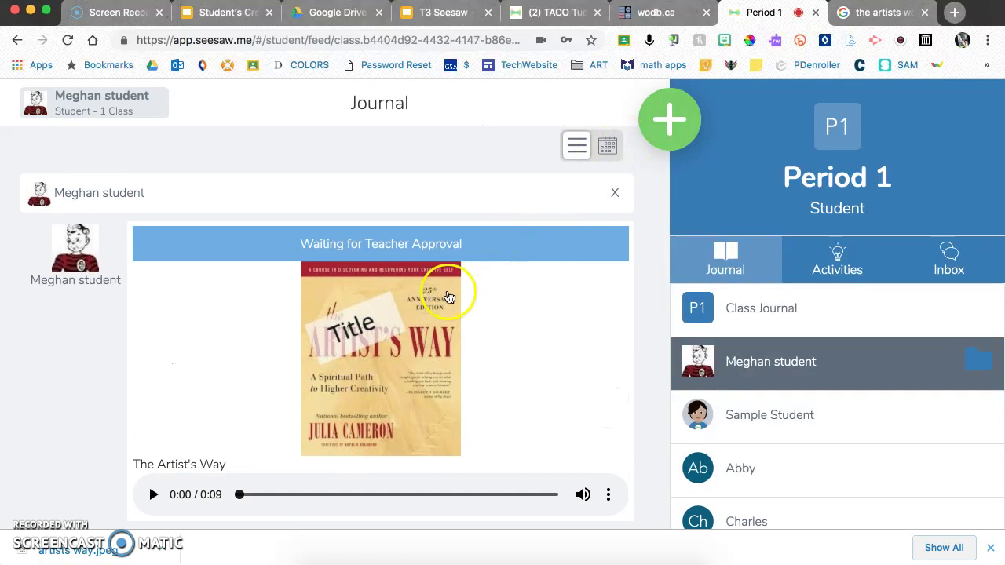
{"action": "scroll", "coordinate": [446, 293], "scroll_direction": "down", "scroll_amount": 1}
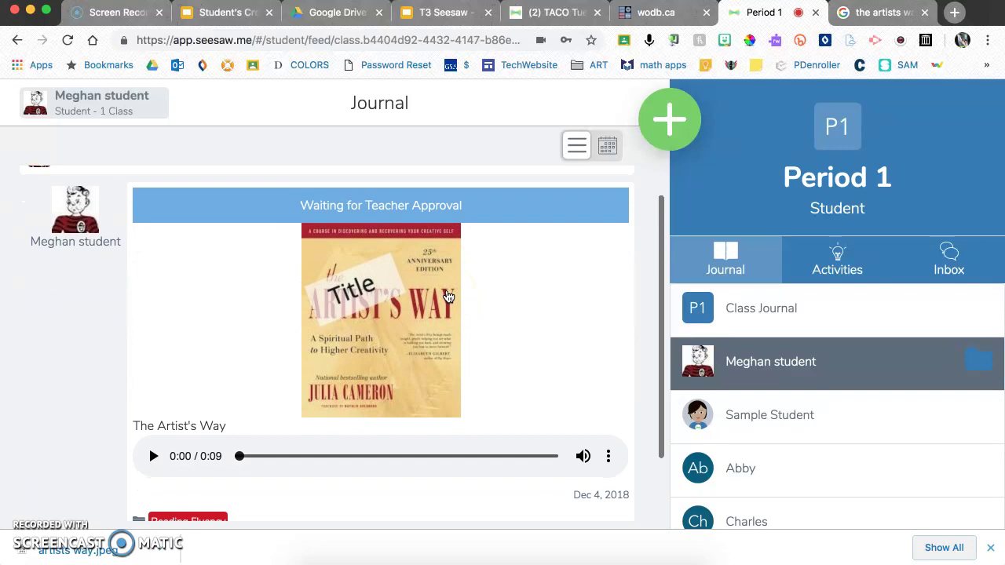
{"action": "scroll", "coordinate": [448, 294], "scroll_direction": "up", "scroll_amount": 1}
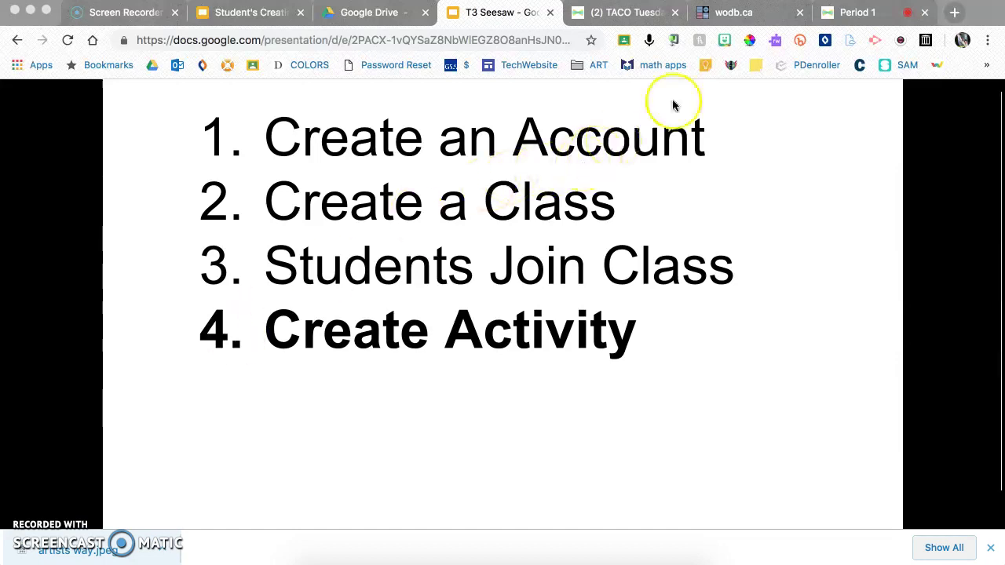
{"action": "left_click", "coordinate": [833, 17]}
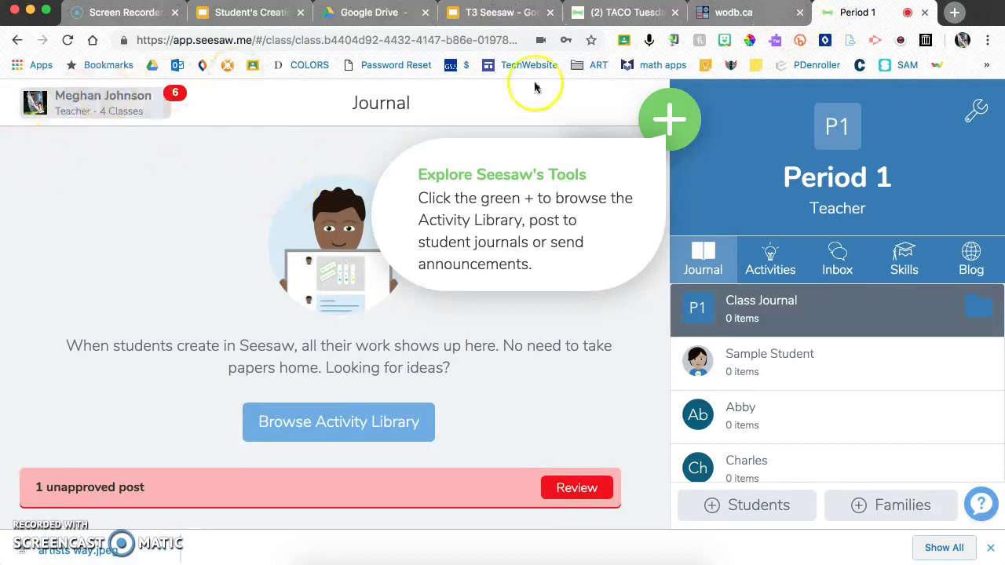
- Check the student likes and comments options in Period 1's class settings
{"action": "left_click", "coordinate": [976, 111]}
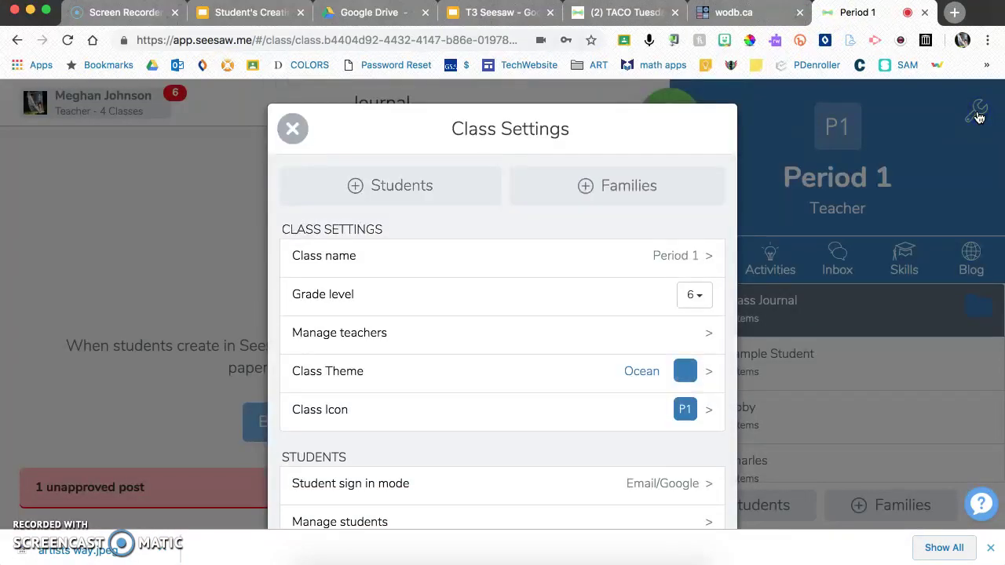
{"action": "scroll", "coordinate": [508, 358], "scroll_direction": "down", "scroll_amount": 5}
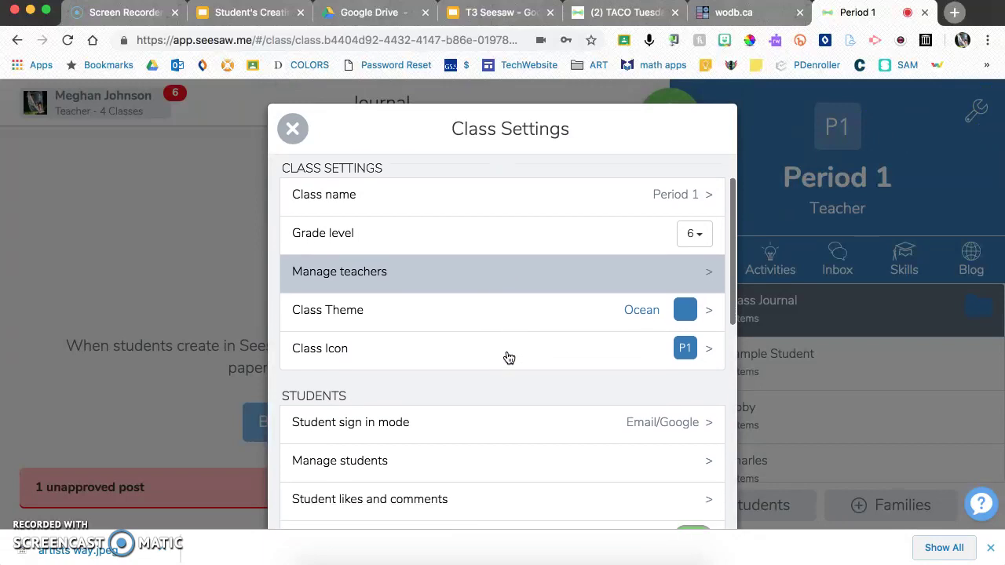
{"action": "scroll", "coordinate": [509, 358], "scroll_direction": "down", "scroll_amount": 3}
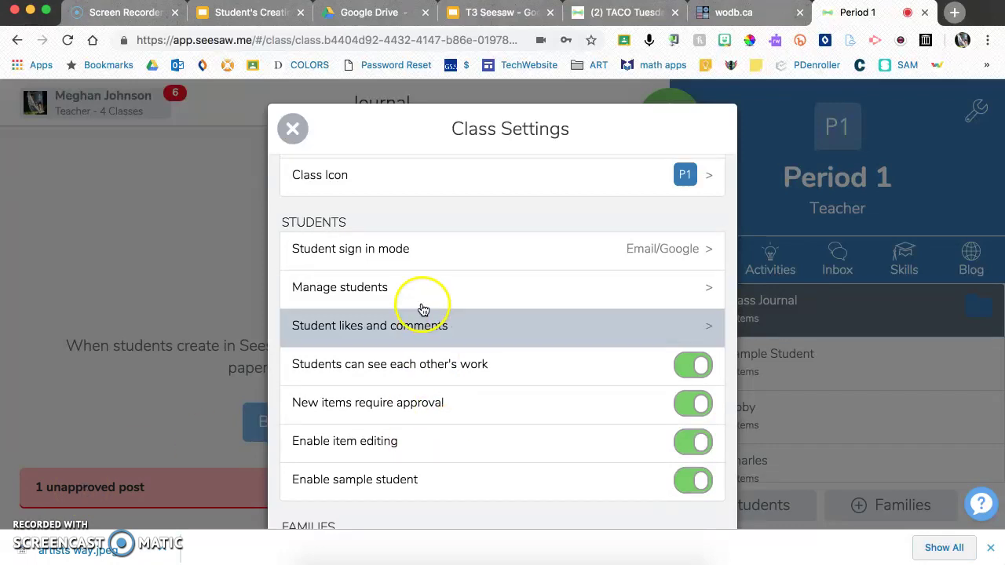
{"action": "left_click", "coordinate": [419, 330]}
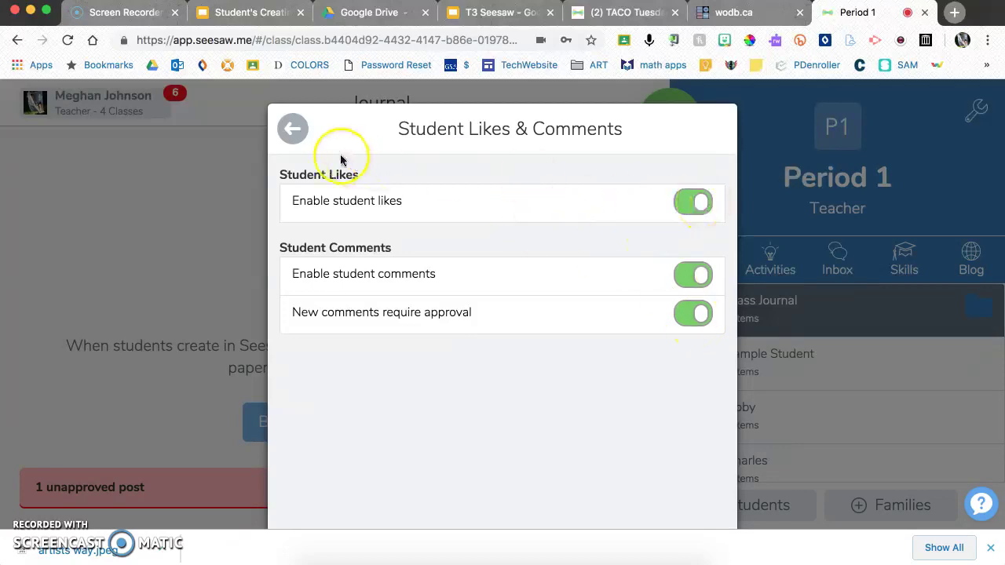
{"action": "left_click", "coordinate": [291, 129]}
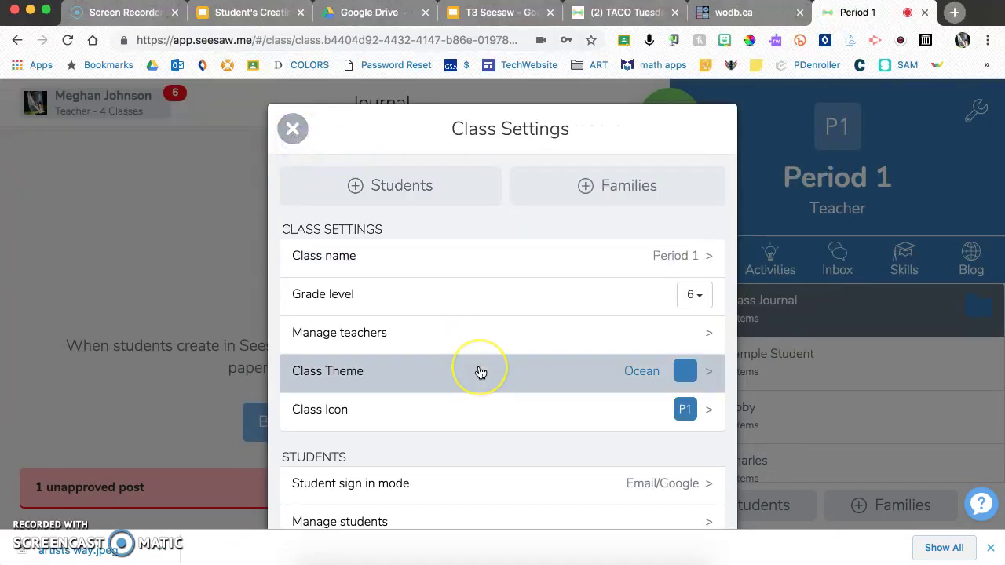
- Review the family access, class blog and folder options
{"action": "scroll", "coordinate": [480, 372], "scroll_direction": "down", "scroll_amount": 5}
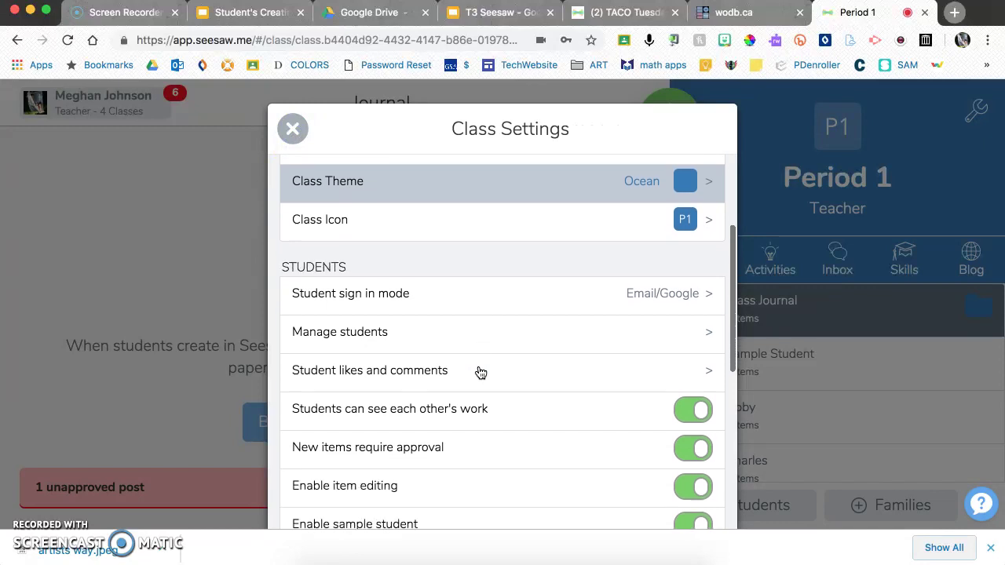
{"action": "scroll", "coordinate": [480, 372], "scroll_direction": "down", "scroll_amount": 5}
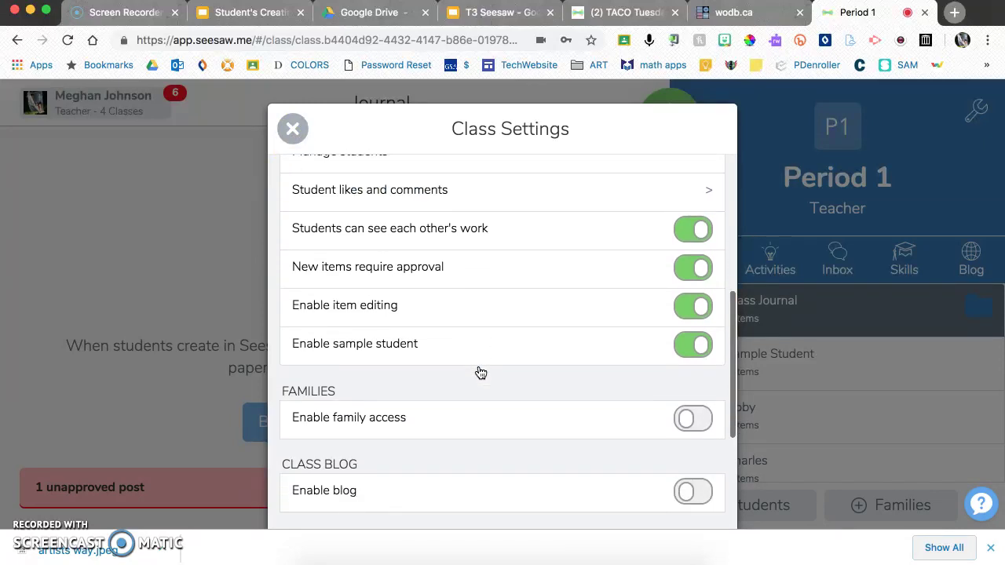
{"action": "scroll", "coordinate": [481, 372], "scroll_direction": "down", "scroll_amount": 6}
{"action": "left_click", "coordinate": [357, 333]}
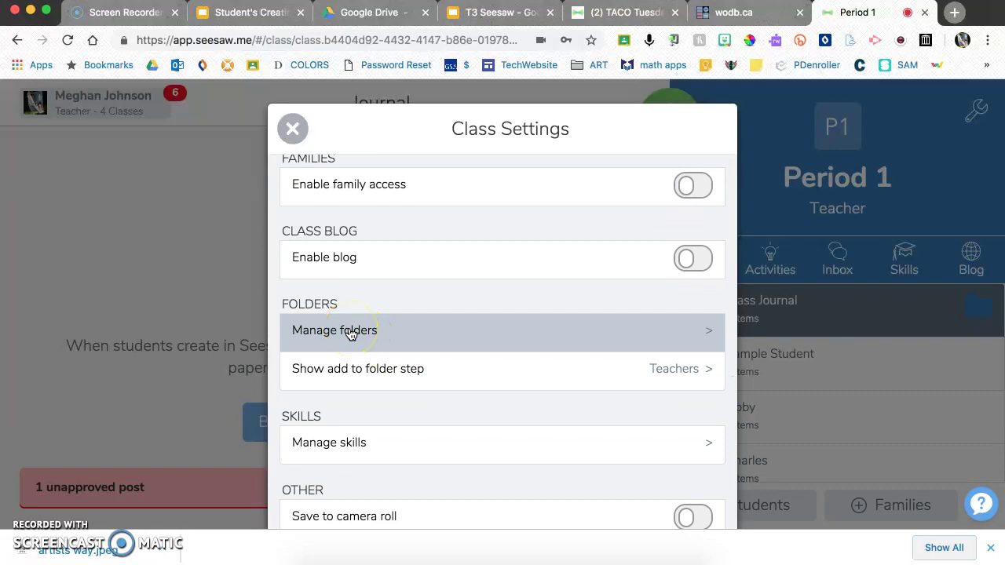
- Create a light-green 'Science' folder for Period 1, then close the class settings
{"action": "left_click", "coordinate": [351, 331]}
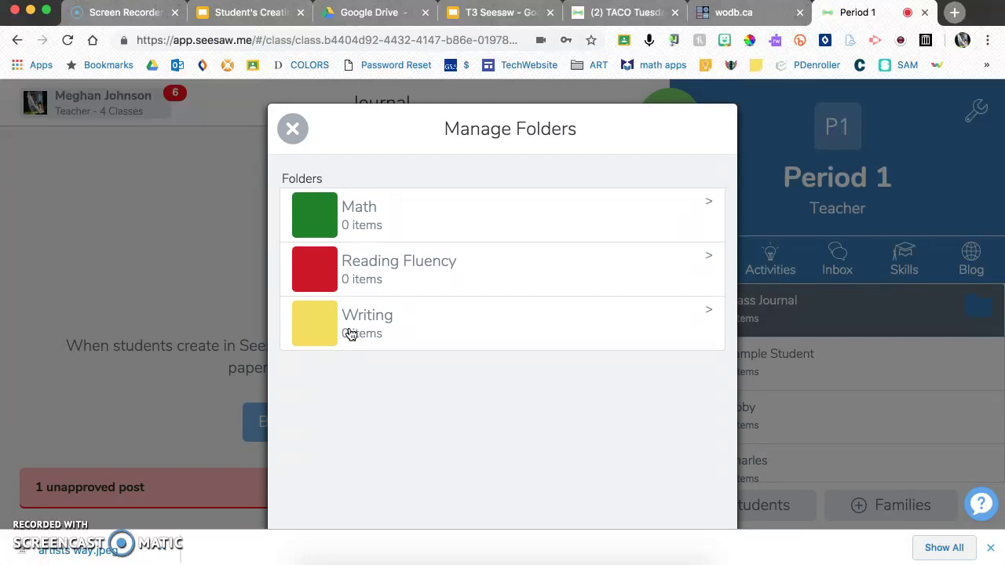
{"action": "left_click", "coordinate": [385, 382]}
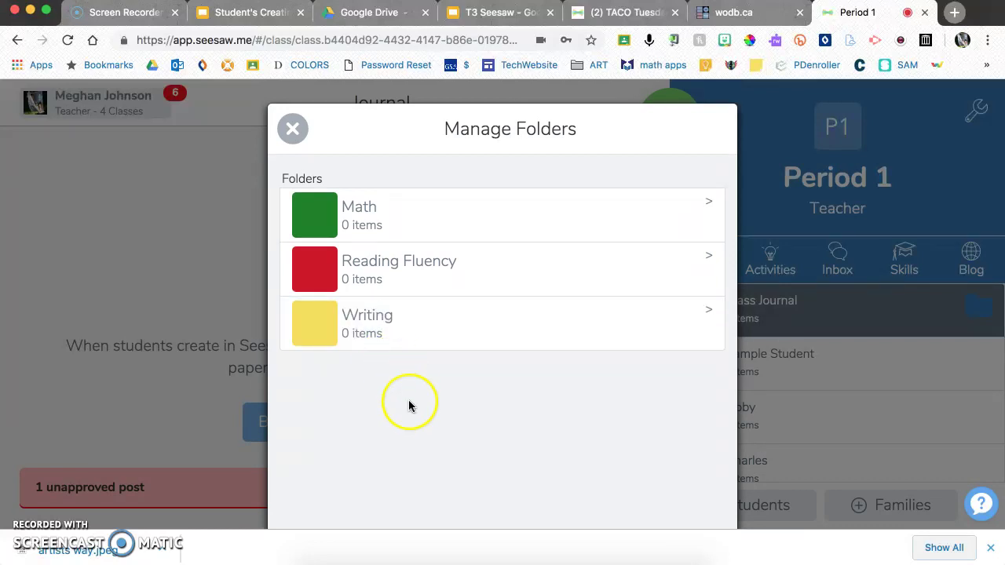
{"action": "scroll", "coordinate": [408, 399], "scroll_direction": "down", "scroll_amount": 2}
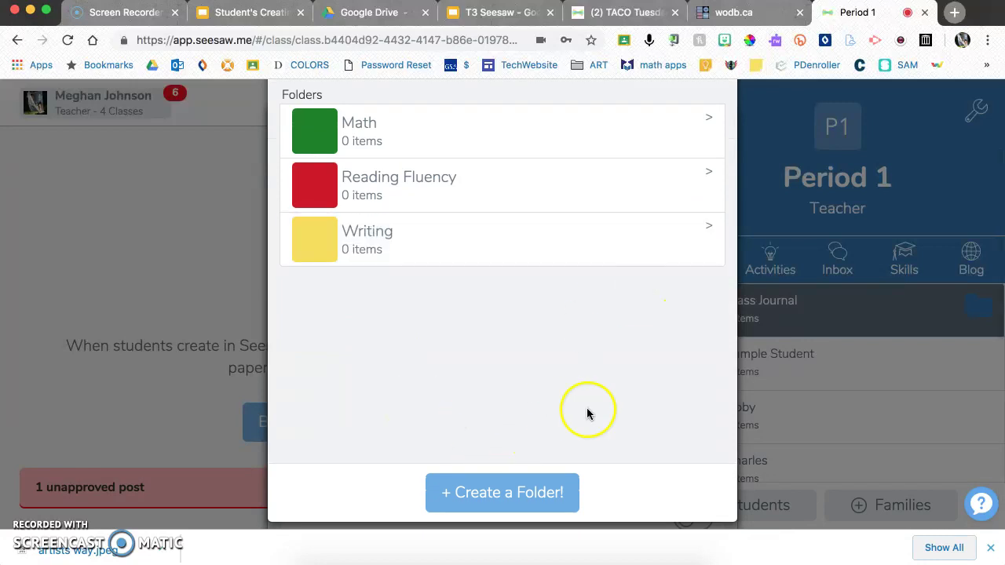
{"action": "left_click", "coordinate": [539, 489]}
{"action": "left_click", "coordinate": [560, 218]}
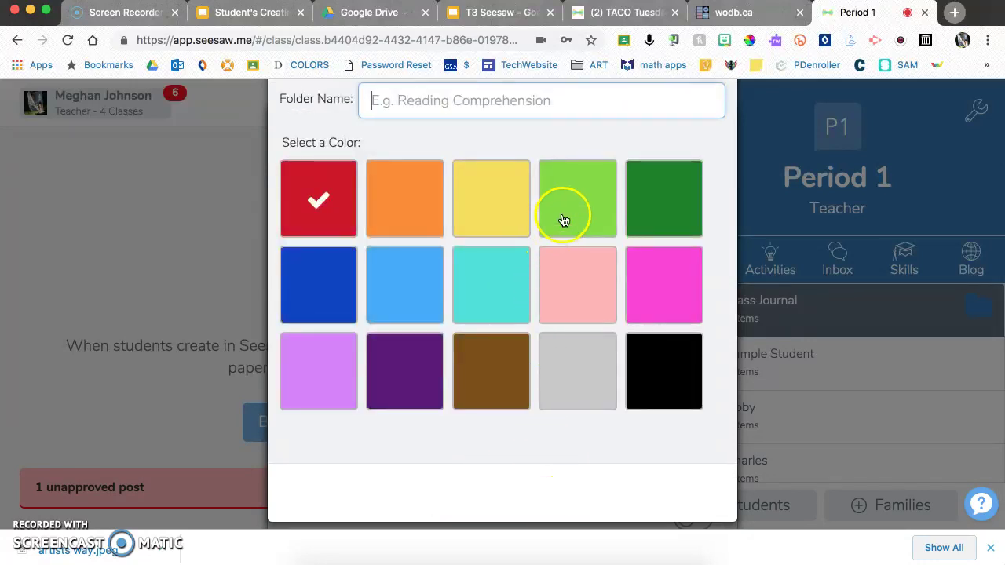
{"action": "left_click", "coordinate": [508, 100]}
{"action": "type", "text": "Science"}
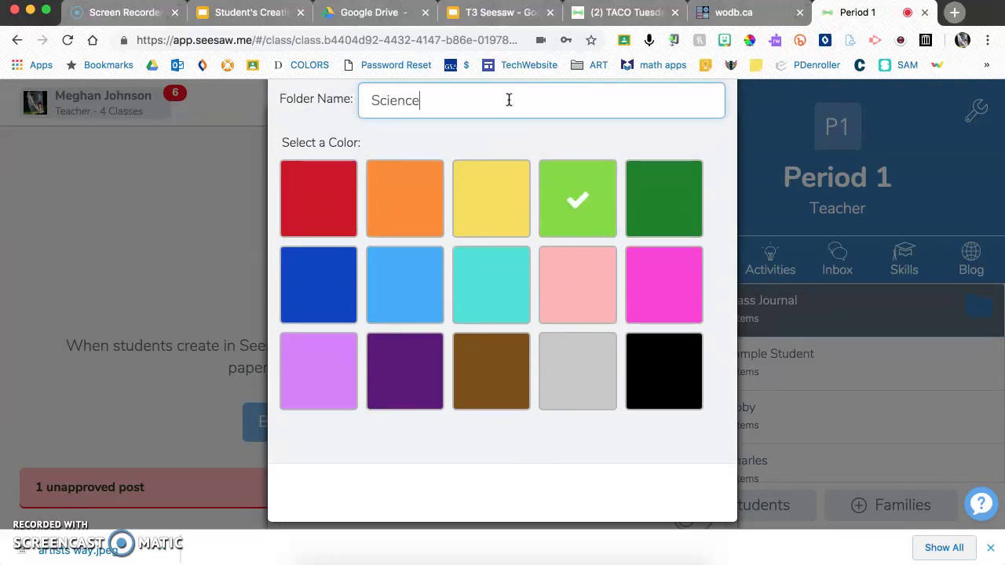
{"action": "scroll", "coordinate": [529, 191], "scroll_direction": "down", "scroll_amount": 1}
{"action": "scroll", "coordinate": [529, 191], "scroll_direction": "up", "scroll_amount": 3}
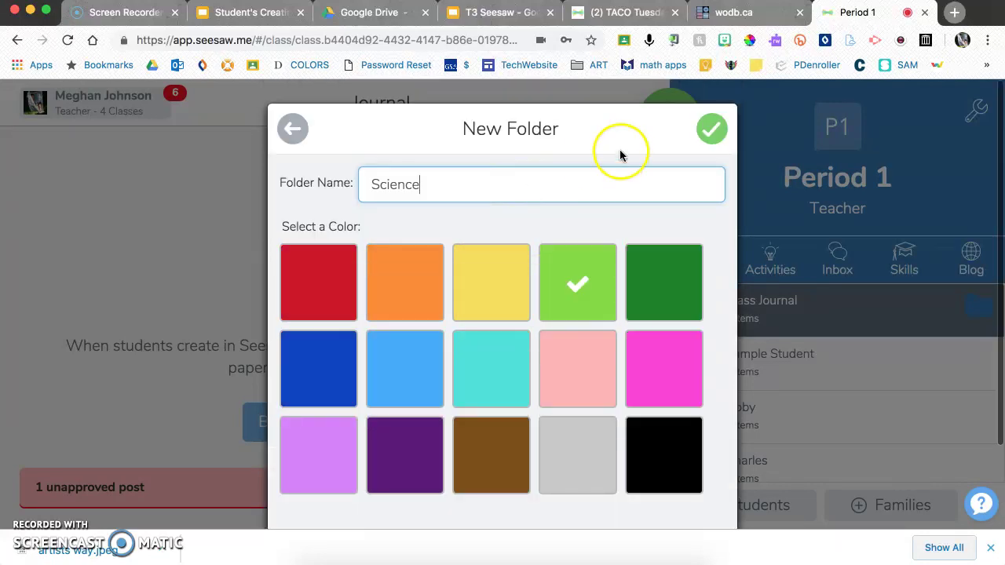
{"action": "left_click", "coordinate": [712, 136]}
{"action": "left_click", "coordinate": [295, 129]}
{"action": "left_click", "coordinate": [291, 129]}
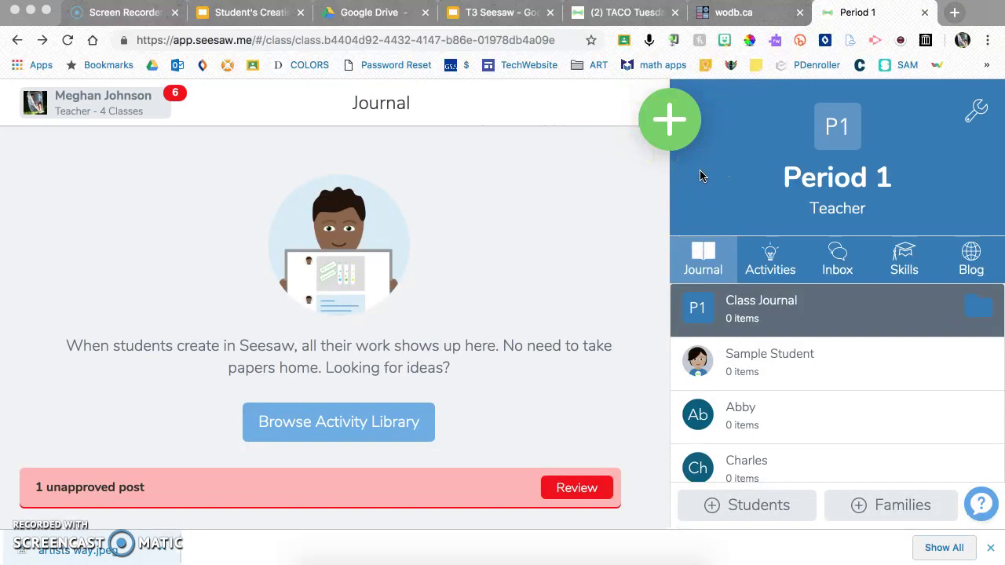
- Open the Activity Library from the green add menu, showing 6th Grade Seesaw Library collections
{"action": "left_click", "coordinate": [674, 138]}
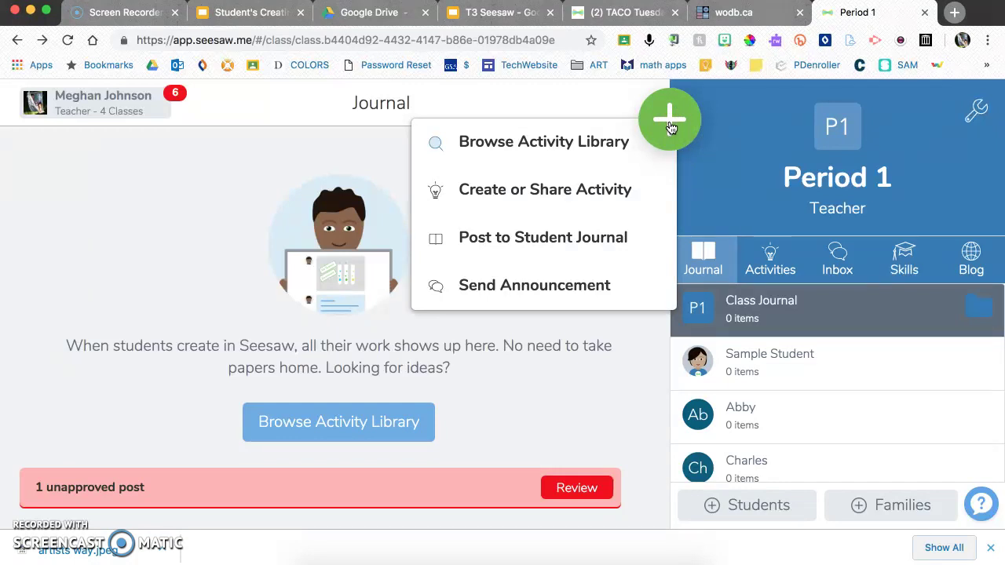
{"action": "left_click", "coordinate": [679, 138]}
{"action": "left_click", "coordinate": [737, 184]}
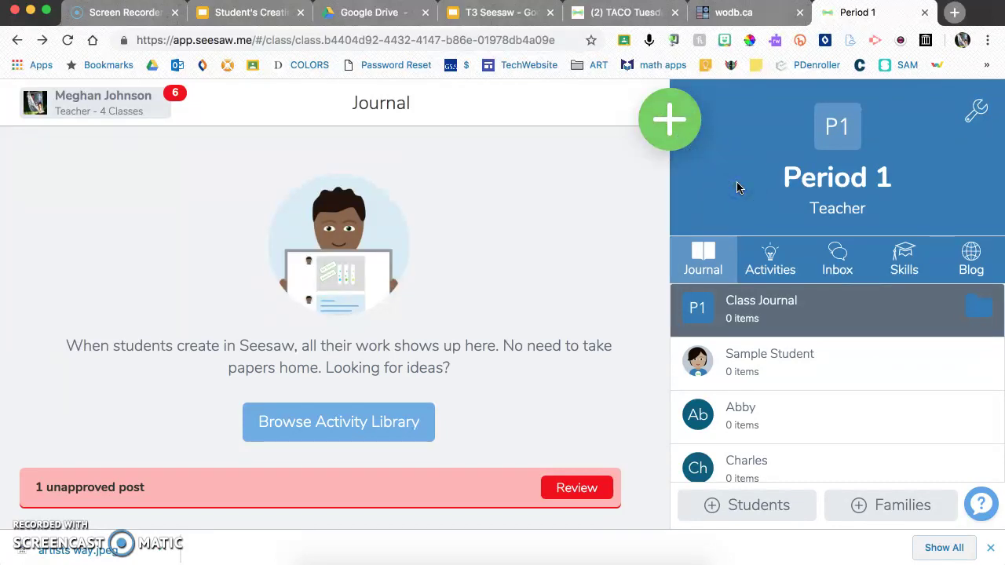
{"action": "left_click", "coordinate": [713, 184]}
{"action": "left_click", "coordinate": [672, 123]}
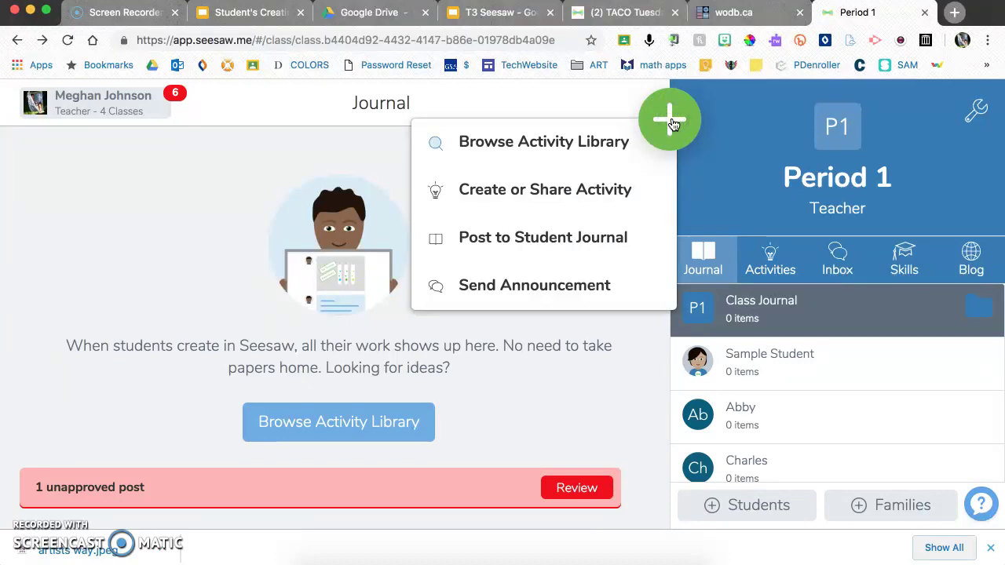
{"action": "left_click", "coordinate": [601, 142]}
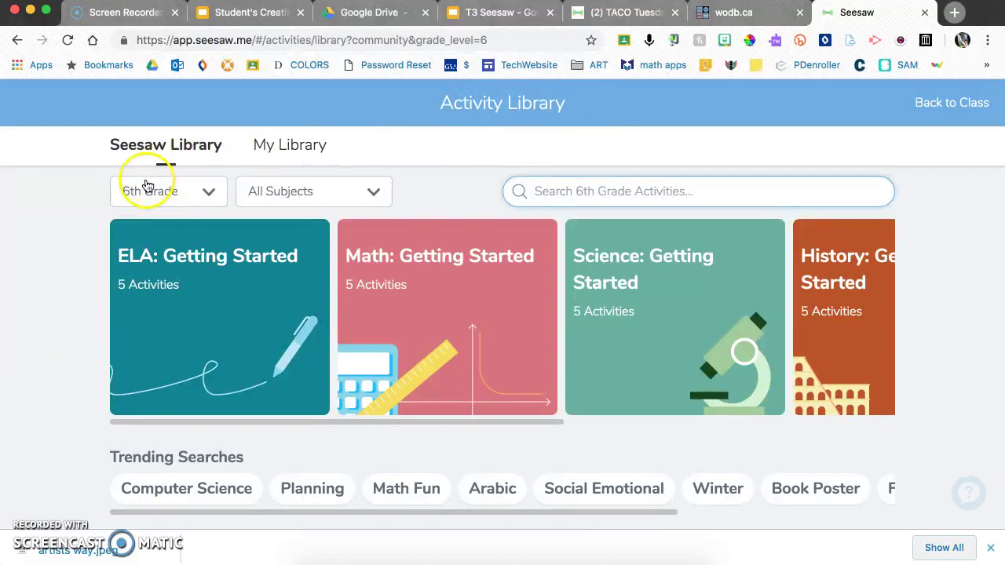
{"action": "left_click", "coordinate": [149, 194]}
{"action": "scroll", "coordinate": [164, 384], "scroll_direction": "down", "scroll_amount": 3}
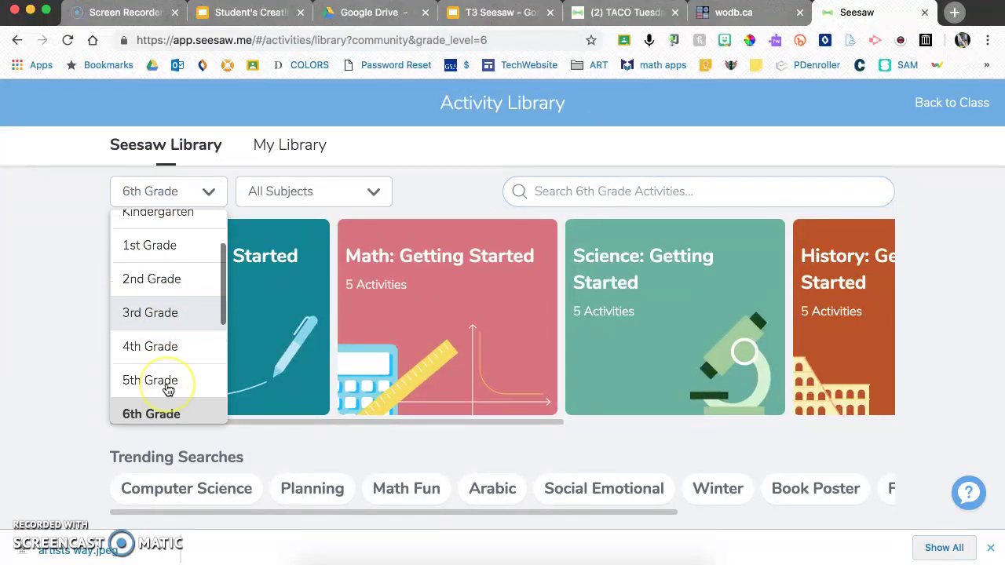
{"action": "left_click", "coordinate": [157, 341]}
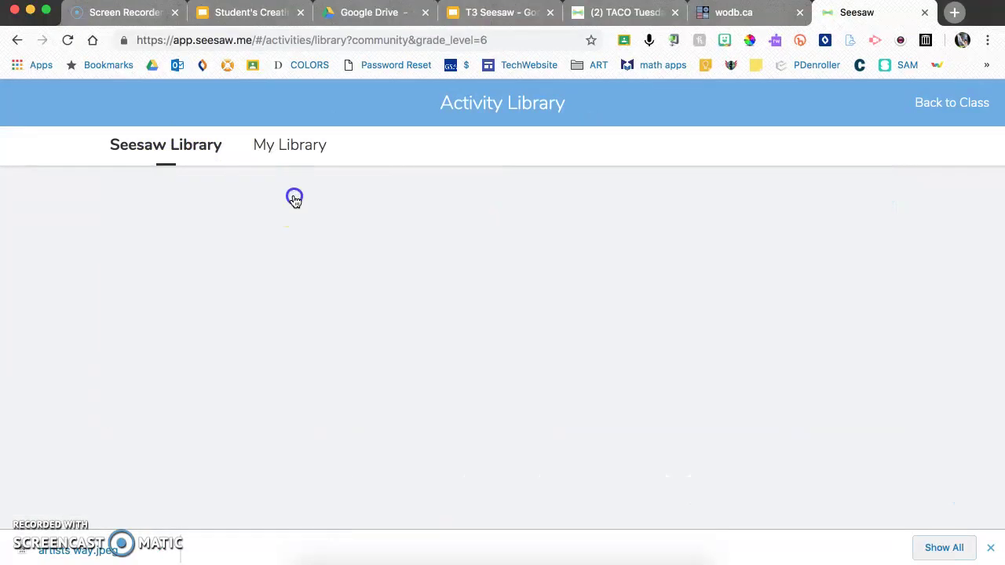
{"action": "left_click", "coordinate": [291, 197]}
{"action": "scroll", "coordinate": [288, 317], "scroll_direction": "down", "scroll_amount": 8}
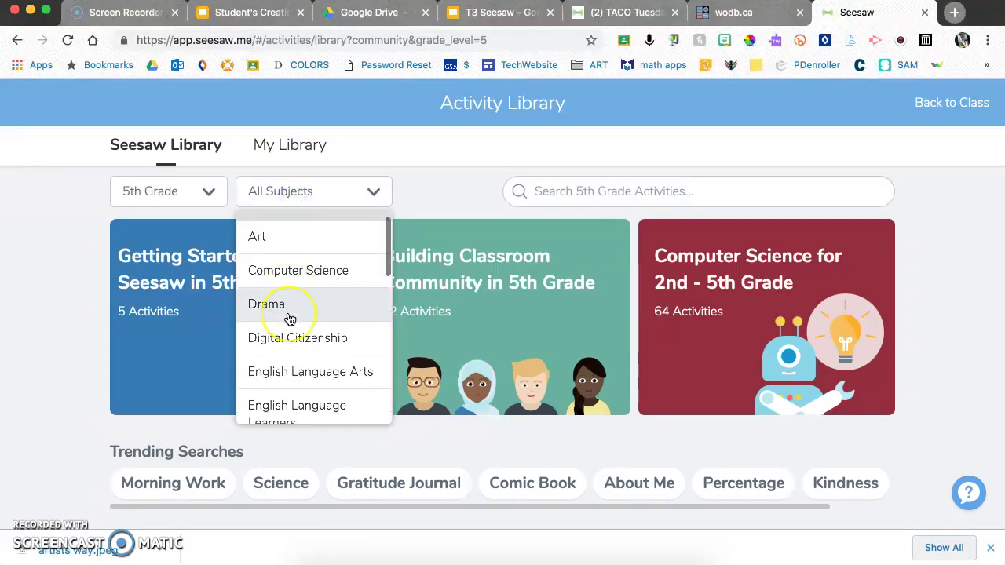
{"action": "left_click", "coordinate": [283, 330]}
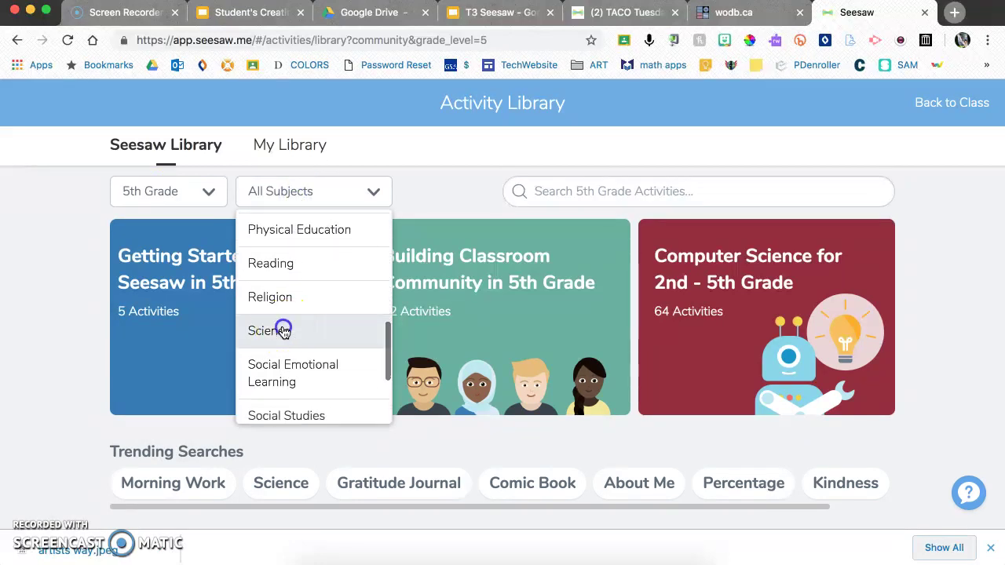
{"action": "scroll", "coordinate": [467, 323], "scroll_direction": "down", "scroll_amount": 2}
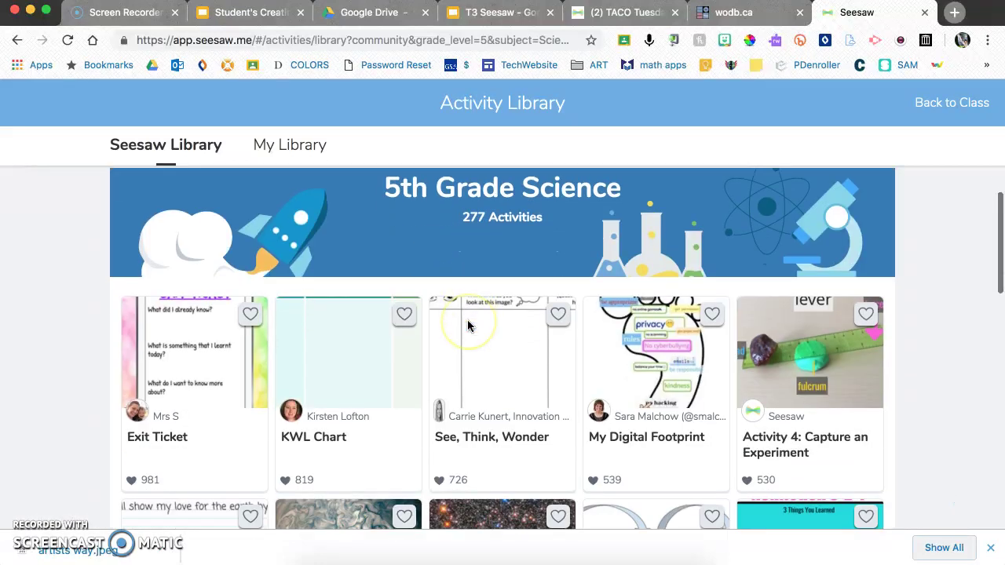
{"action": "left_click", "coordinate": [526, 318]}
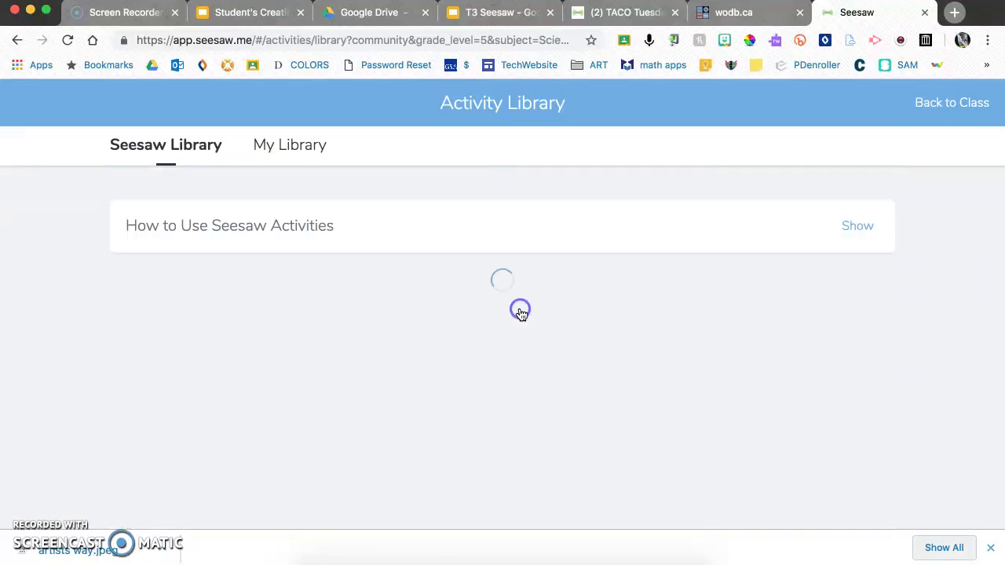
{"action": "scroll", "coordinate": [278, 281], "scroll_direction": "down", "scroll_amount": 1}
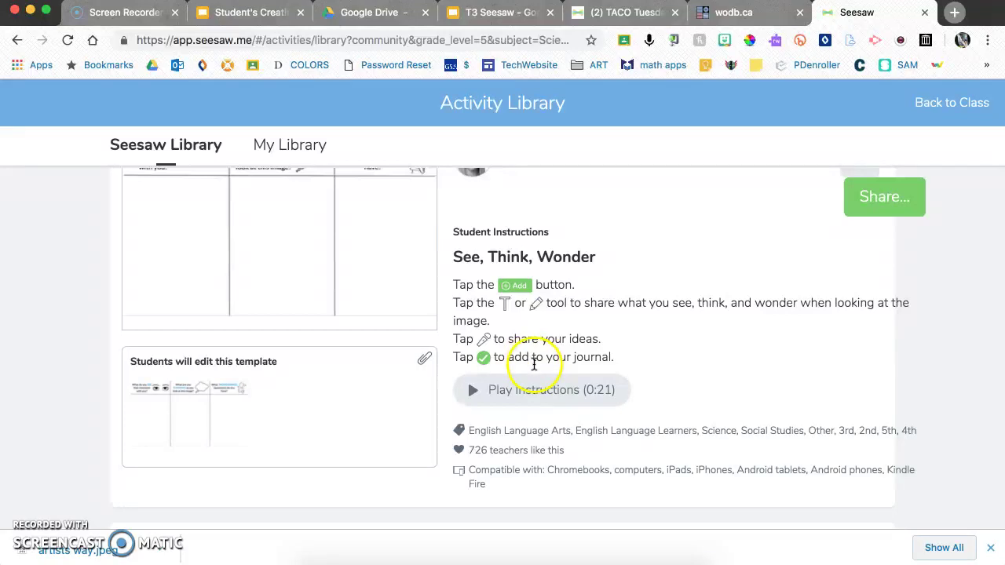
{"action": "scroll", "coordinate": [474, 357], "scroll_direction": "down", "scroll_amount": 1}
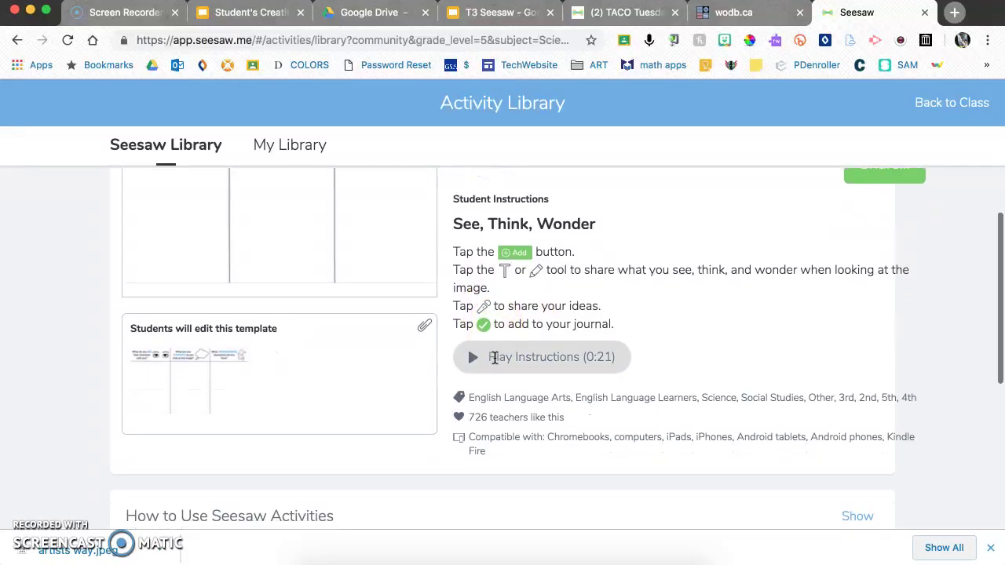
{"action": "scroll", "coordinate": [481, 355], "scroll_direction": "down", "scroll_amount": 1}
{"action": "scroll", "coordinate": [541, 322], "scroll_direction": "down", "scroll_amount": 1}
{"action": "scroll", "coordinate": [540, 321], "scroll_direction": "down", "scroll_amount": 2}
{"action": "scroll", "coordinate": [541, 321], "scroll_direction": "up", "scroll_amount": 5}
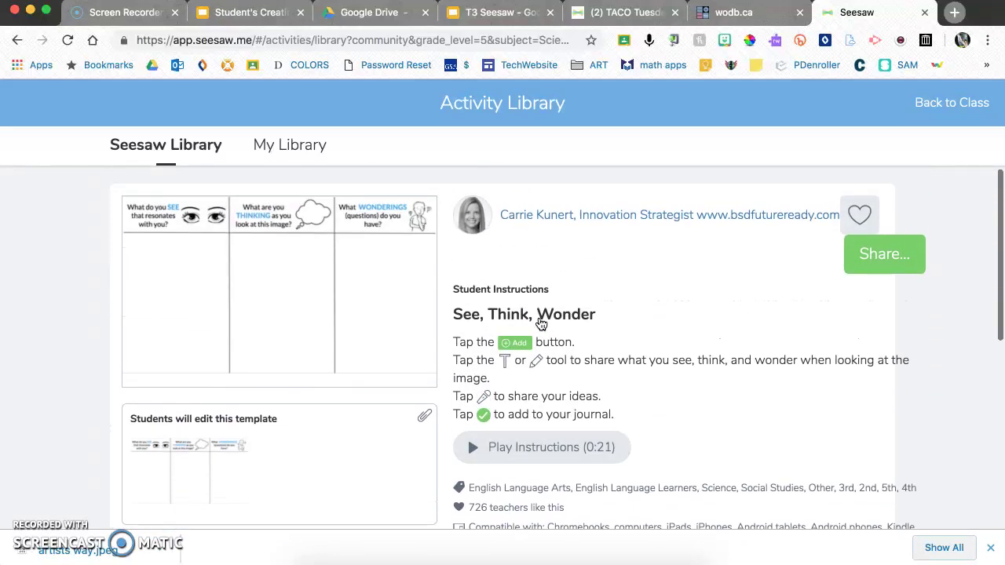
- Save See, Think, Wonder with its heart and switch to the My Library tab
{"action": "left_click", "coordinate": [858, 218]}
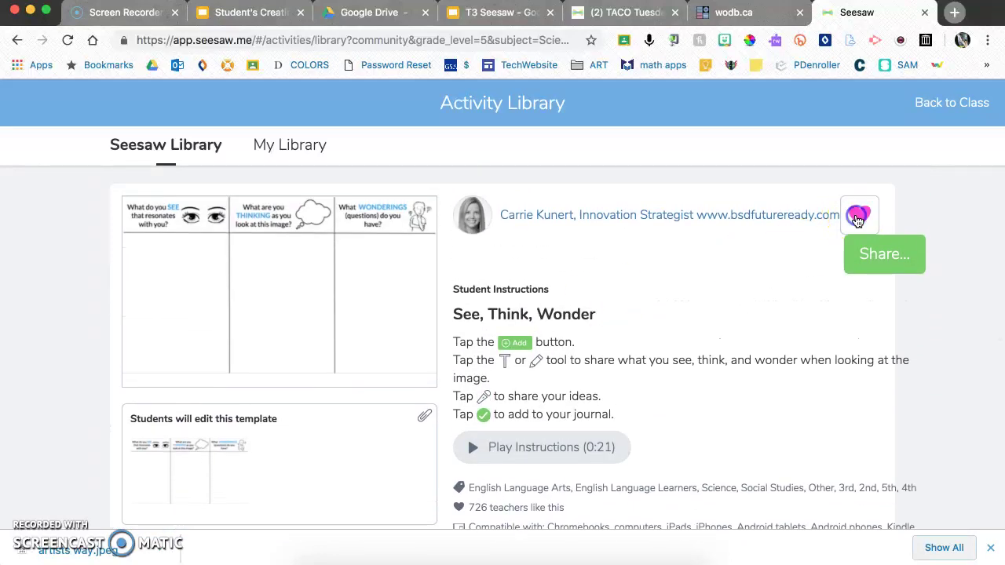
{"action": "left_click", "coordinate": [292, 149]}
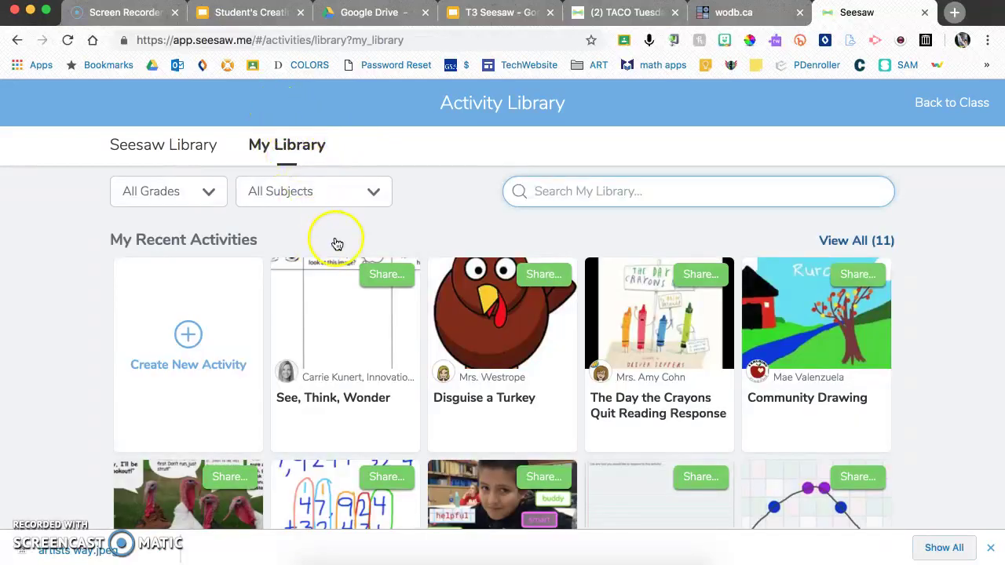
{"action": "scroll", "coordinate": [387, 346], "scroll_direction": "down", "scroll_amount": 1}
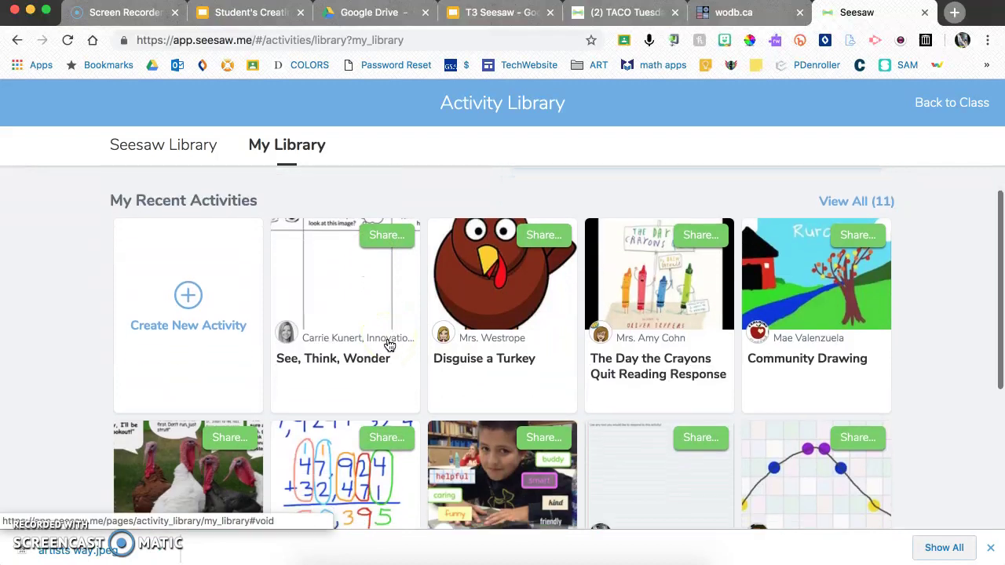
{"action": "scroll", "coordinate": [387, 345], "scroll_direction": "down", "scroll_amount": 3}
{"action": "scroll", "coordinate": [388, 345], "scroll_direction": "up", "scroll_amount": 1}
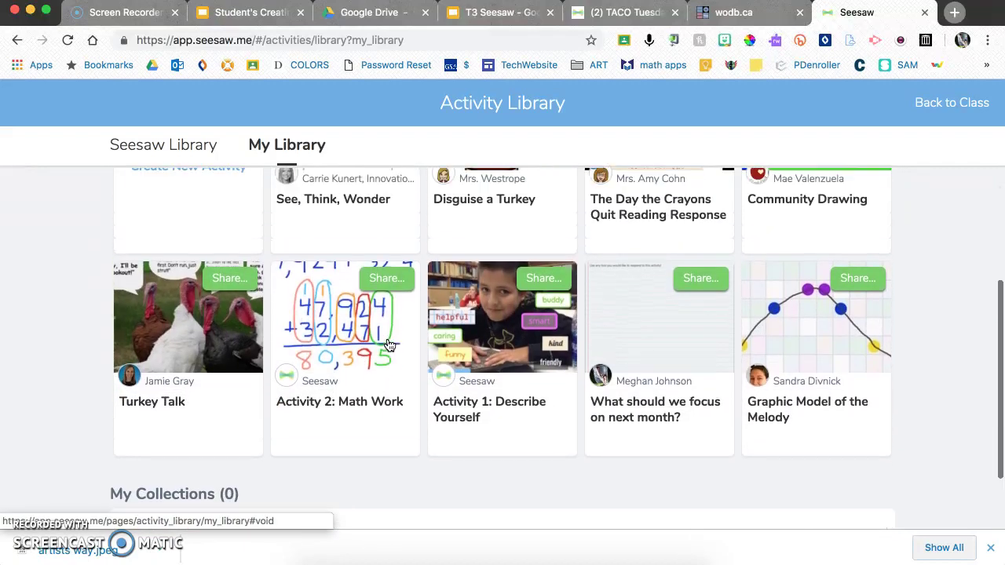
{"action": "scroll", "coordinate": [387, 345], "scroll_direction": "up", "scroll_amount": 1}
- Open the Turkey Talk activity and bring up its Share With options
{"action": "left_click", "coordinate": [182, 366]}
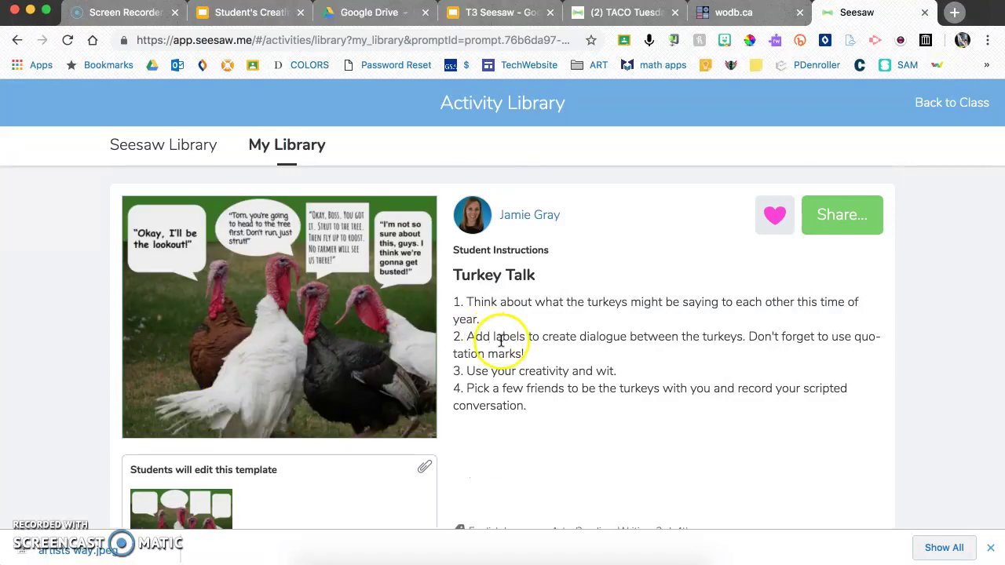
{"action": "scroll", "coordinate": [491, 332], "scroll_direction": "down", "scroll_amount": 1}
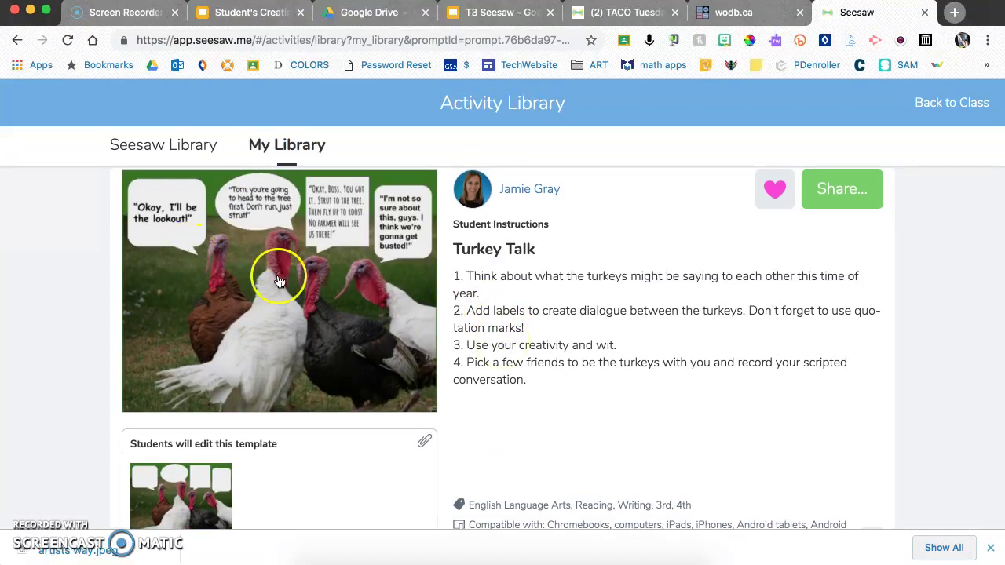
{"action": "scroll", "coordinate": [281, 278], "scroll_direction": "down", "scroll_amount": 3}
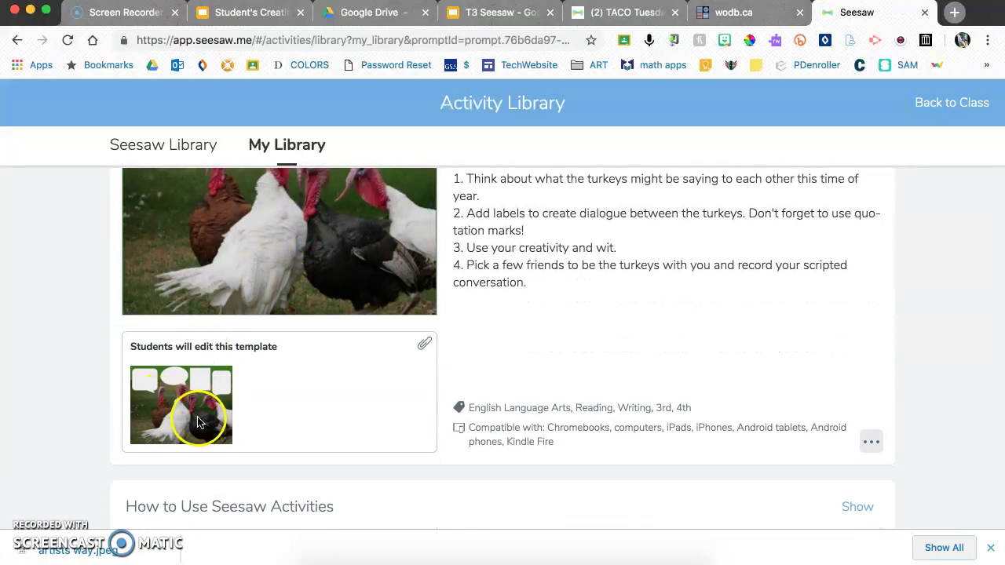
{"action": "scroll", "coordinate": [165, 384], "scroll_direction": "up", "scroll_amount": 2}
{"action": "scroll", "coordinate": [165, 384], "scroll_direction": "up", "scroll_amount": 3}
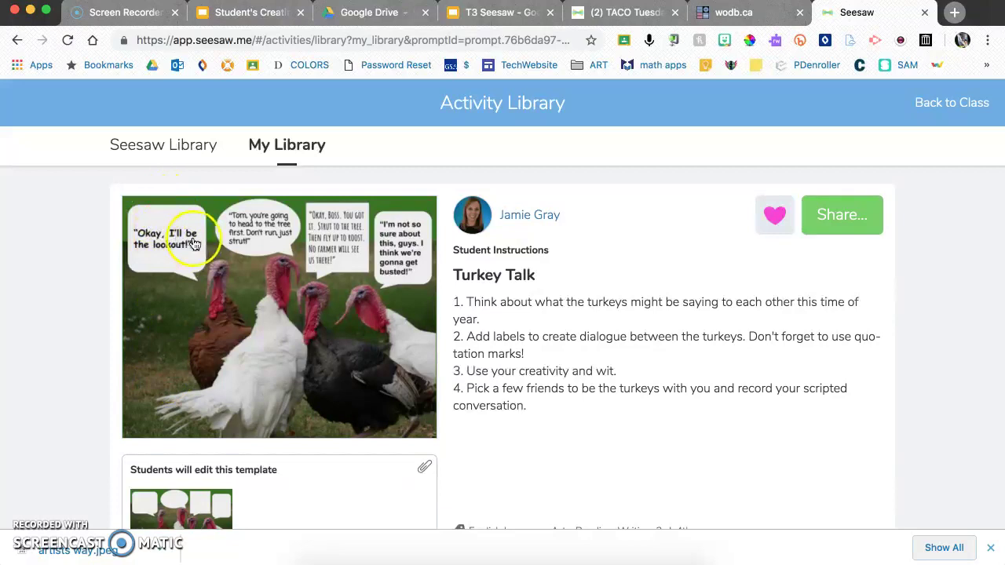
{"action": "scroll", "coordinate": [223, 358], "scroll_direction": "down", "scroll_amount": 1}
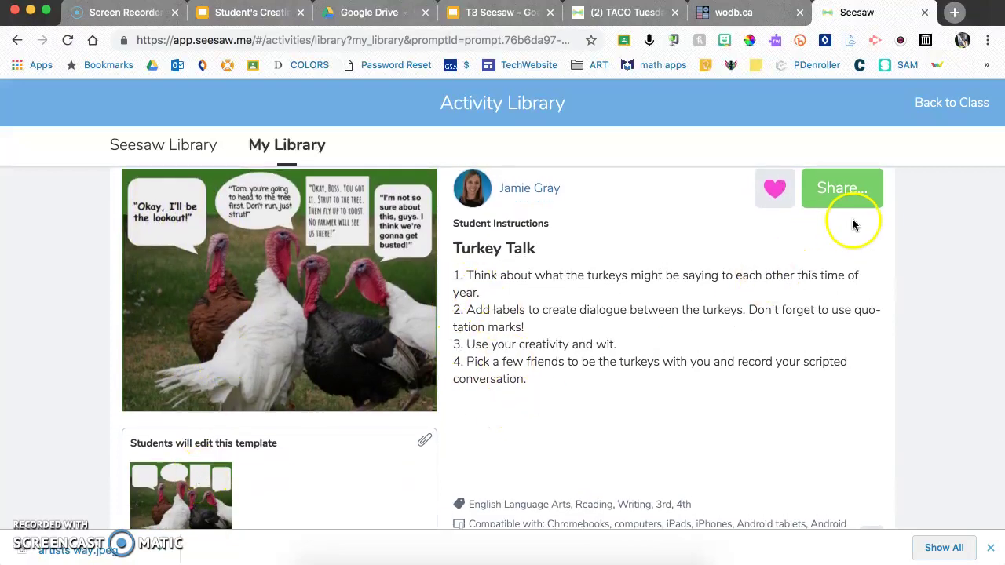
{"action": "left_click", "coordinate": [851, 192]}
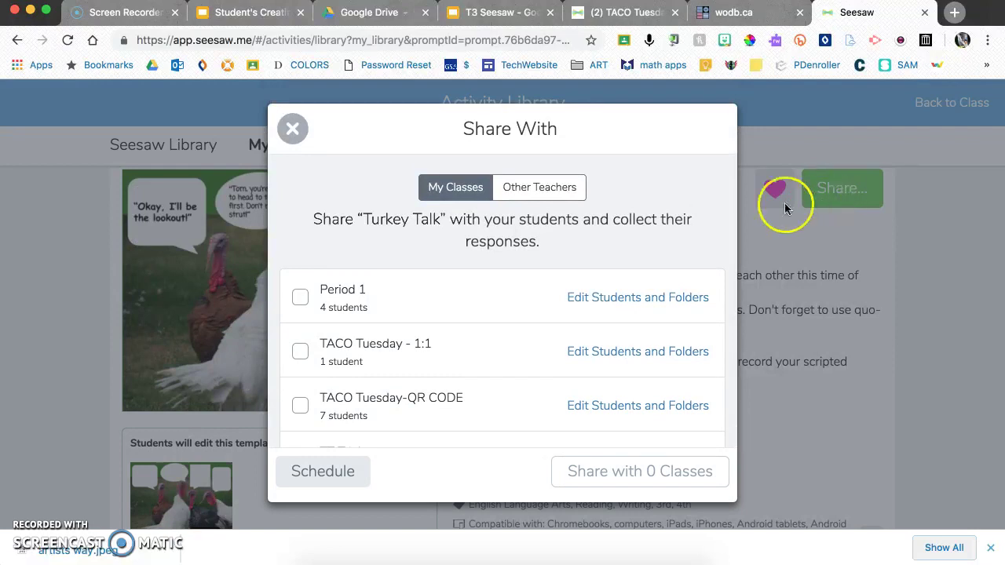
- Share Turkey Talk with Period 1 and dismiss the Activity Shared confirmation
{"action": "left_click", "coordinate": [299, 298]}
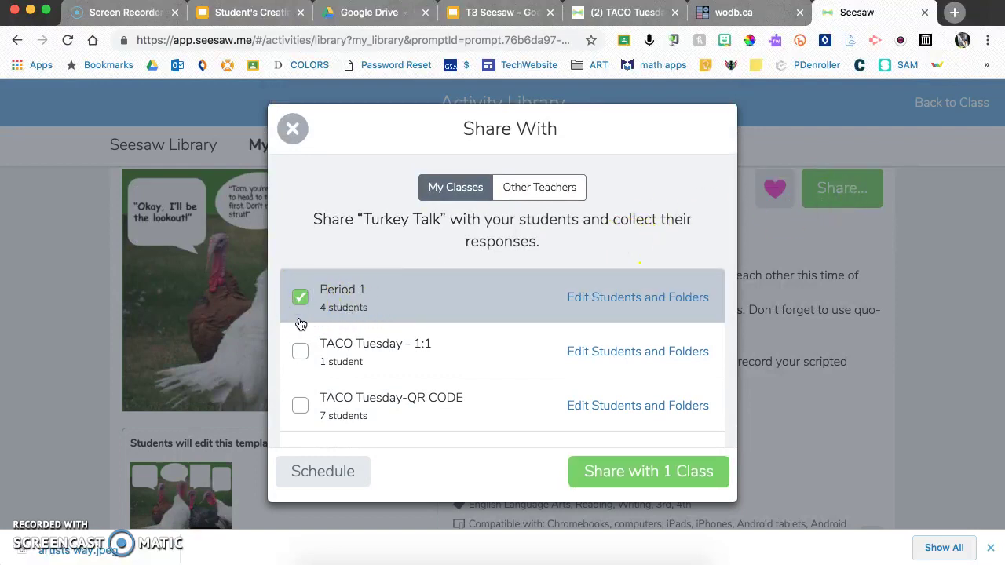
{"action": "left_click", "coordinate": [619, 469]}
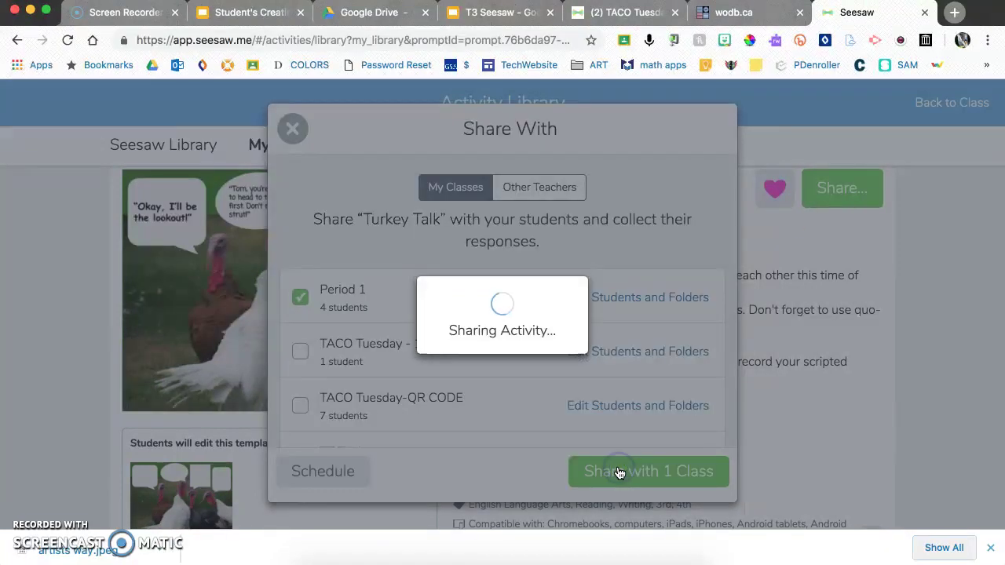
{"action": "left_click", "coordinate": [591, 451]}
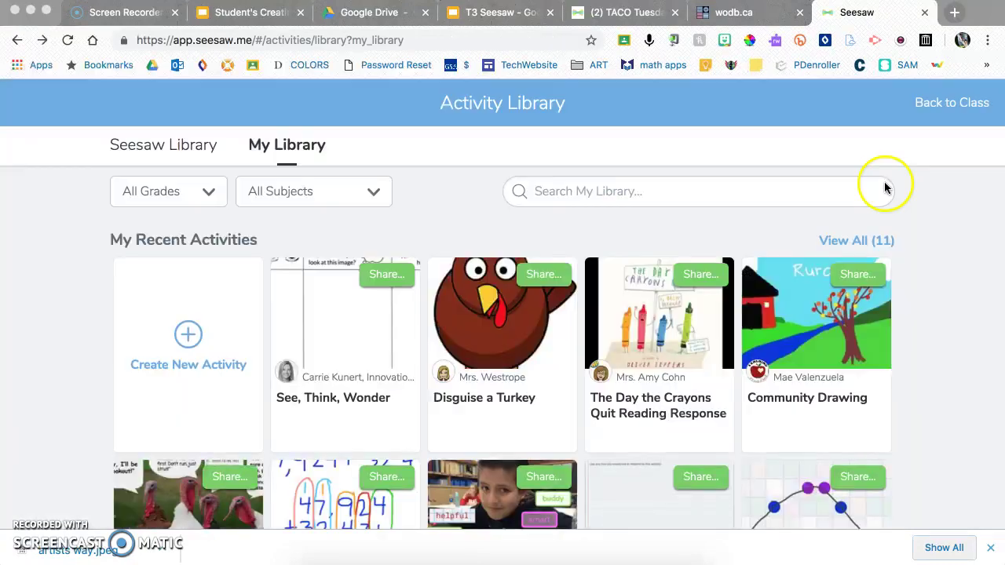
- Look over Create New Activity's multimedia instruction options without adding anything
{"action": "left_click", "coordinate": [188, 337]}
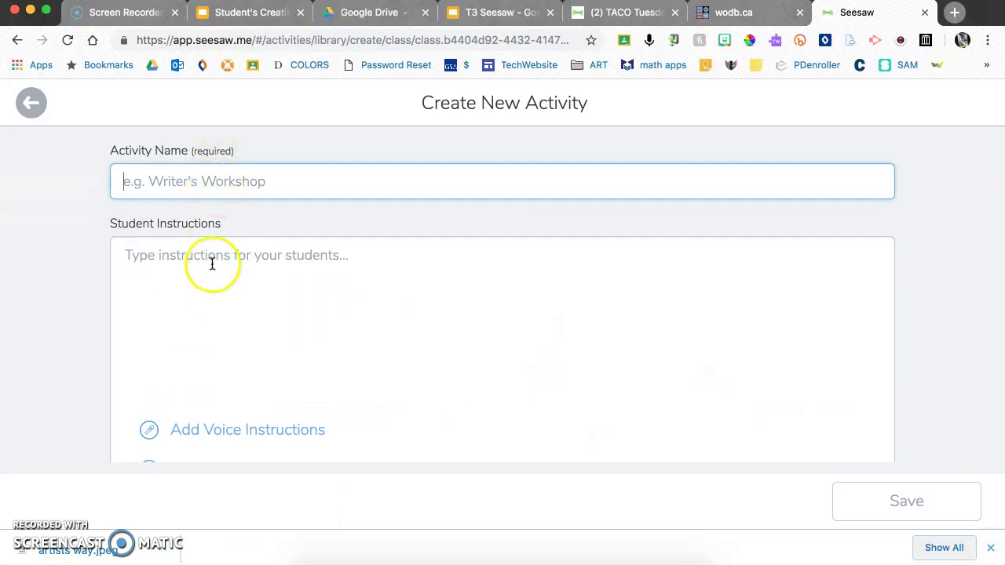
{"action": "scroll", "coordinate": [215, 314], "scroll_direction": "down", "scroll_amount": 2}
{"action": "scroll", "coordinate": [215, 315], "scroll_direction": "down", "scroll_amount": 3}
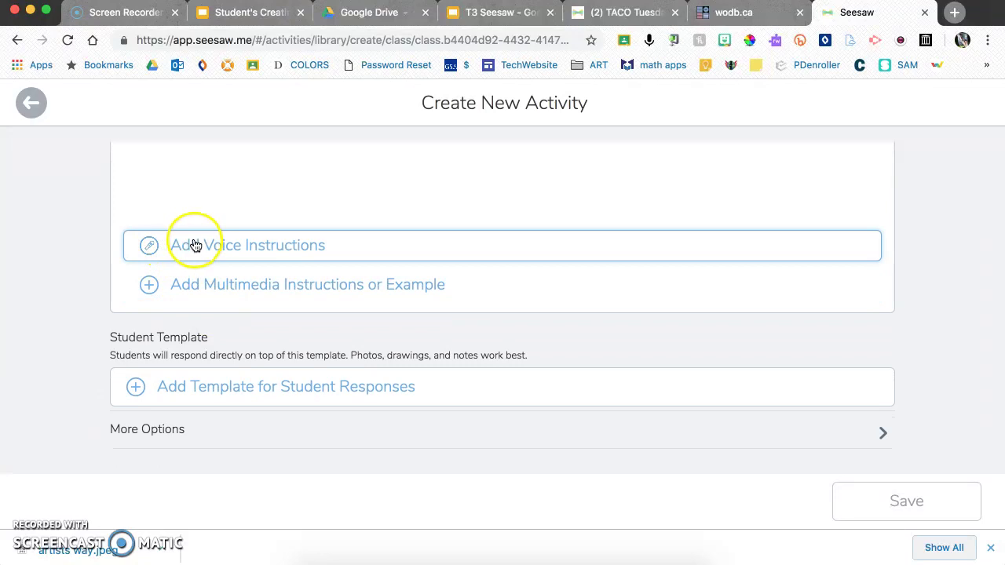
{"action": "left_click", "coordinate": [208, 293]}
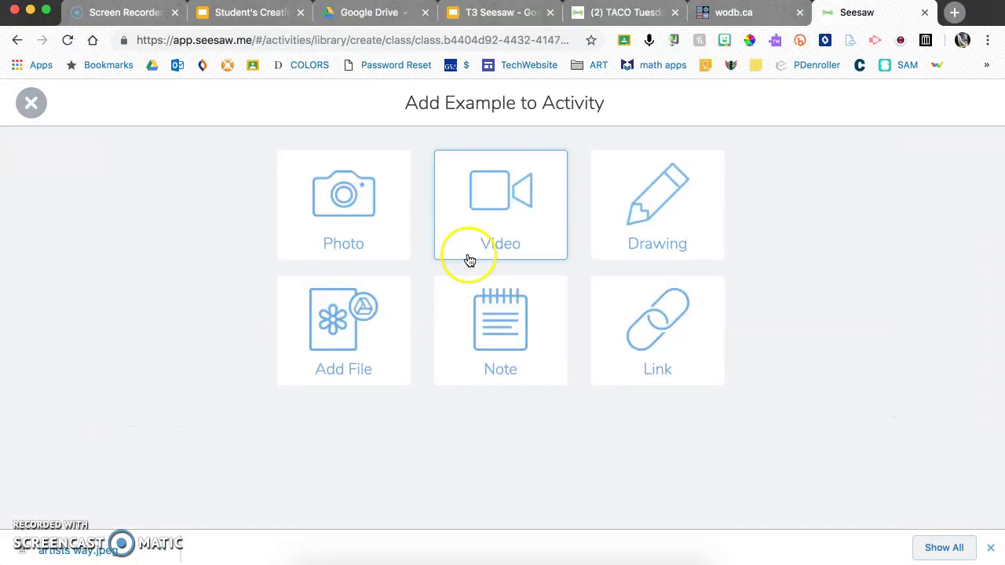
{"action": "left_click", "coordinate": [31, 110]}
- As the student, start a response to Turkey Talk to open its turkey template
{"action": "scroll", "coordinate": [150, 271], "scroll_direction": "down", "scroll_amount": 5}
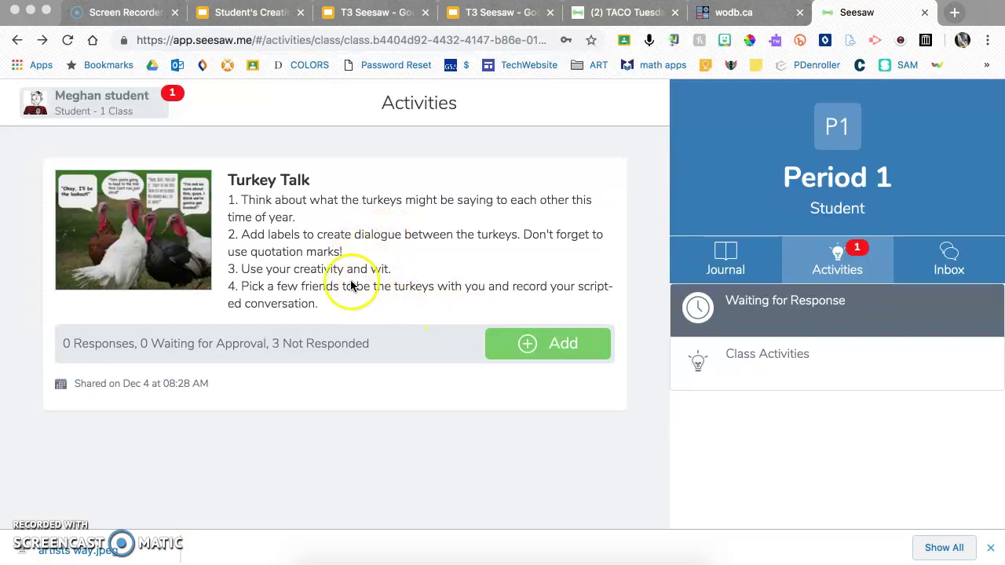
{"action": "left_click", "coordinate": [560, 343]}
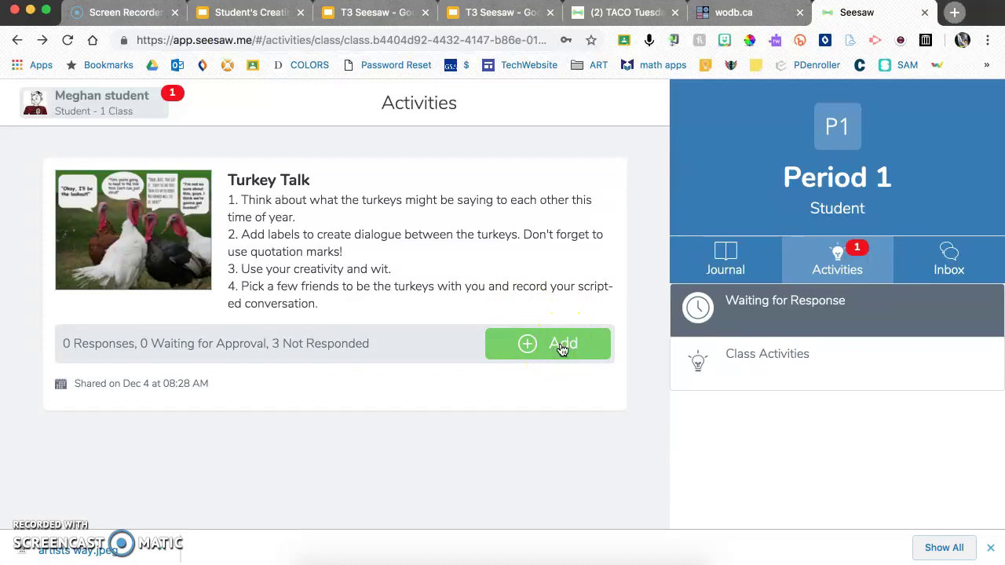
{"action": "left_click", "coordinate": [561, 344]}
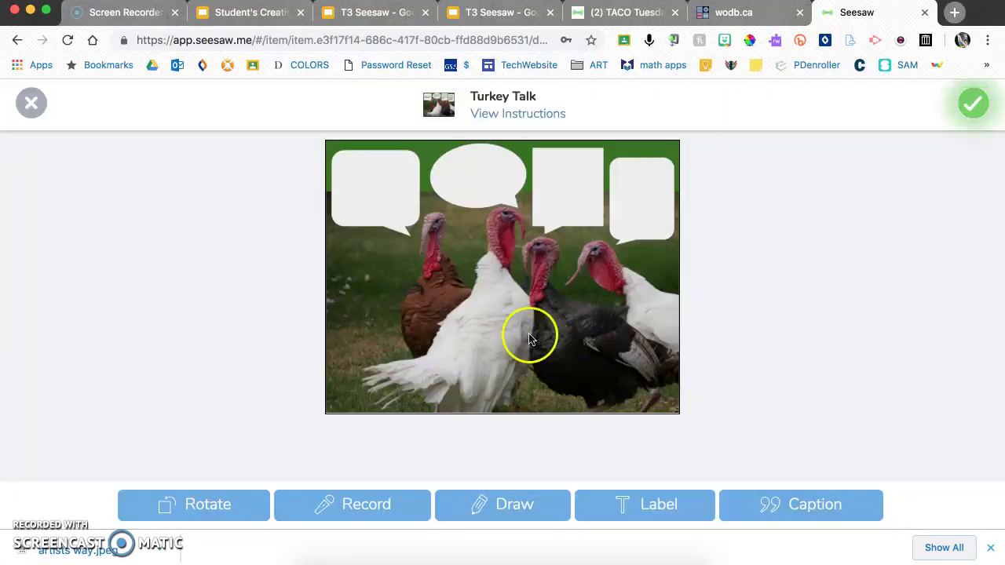
- Label the turkey picture 'Have you heard of Tofurkey?' and submit the response
{"action": "left_click", "coordinate": [645, 506]}
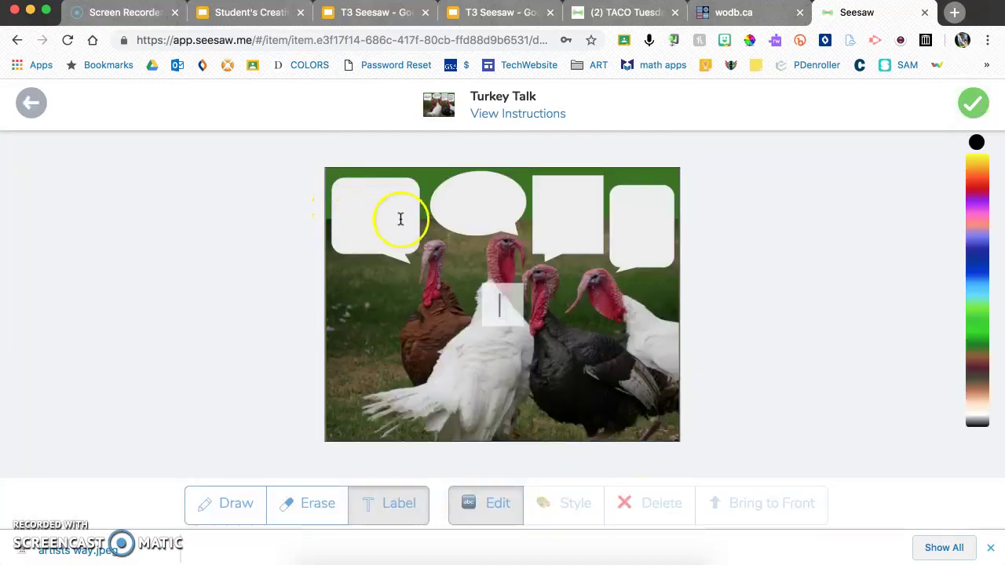
{"action": "left_click", "coordinate": [512, 302]}
{"action": "left_click_drag", "start_coordinate": [514, 301], "coordinate": [379, 217]}
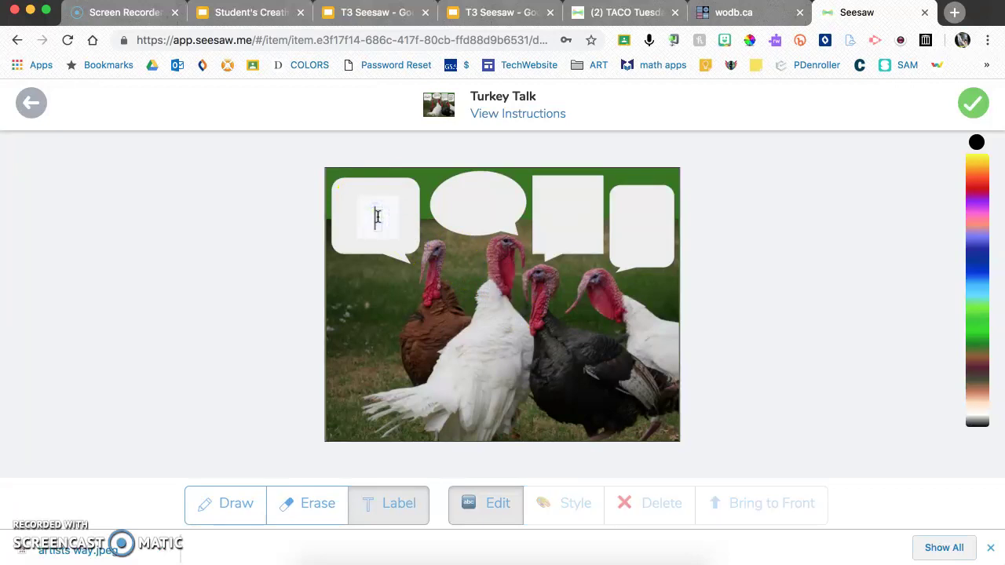
{"action": "type", "text": "Have you hear"}
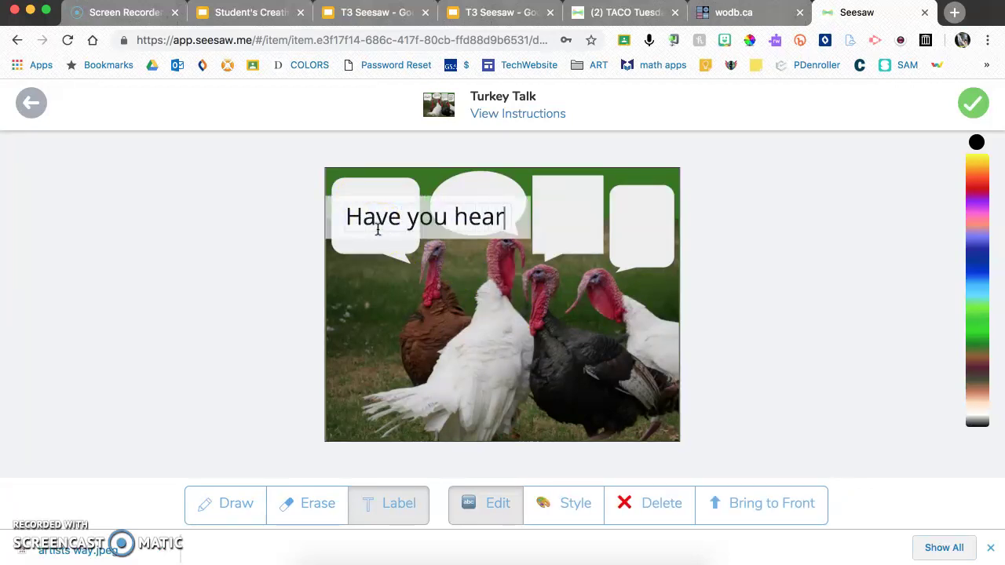
{"action": "type", "text": "d of Tofurkey"}
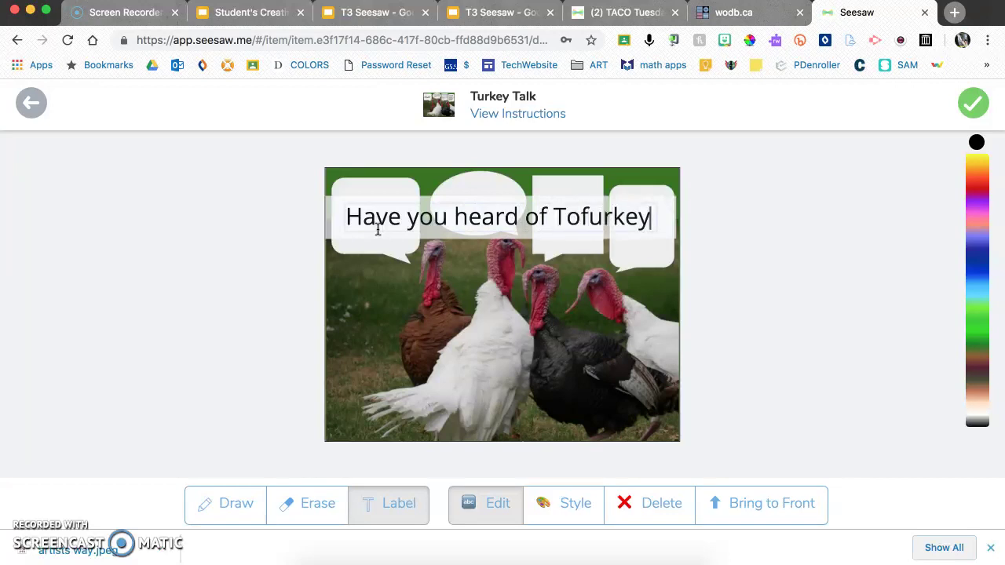
{"action": "type", "text": "?"}
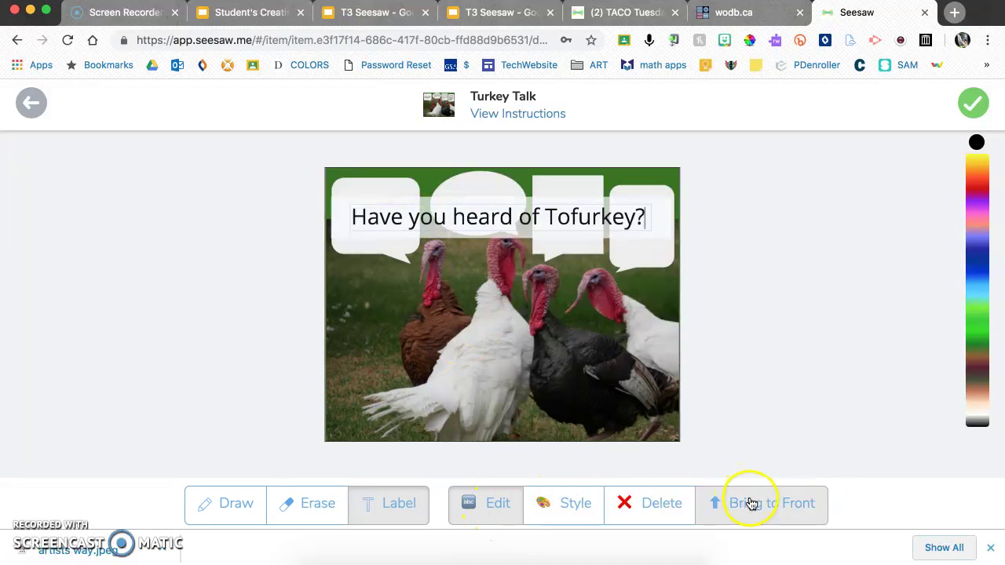
{"action": "left_click", "coordinate": [974, 103]}
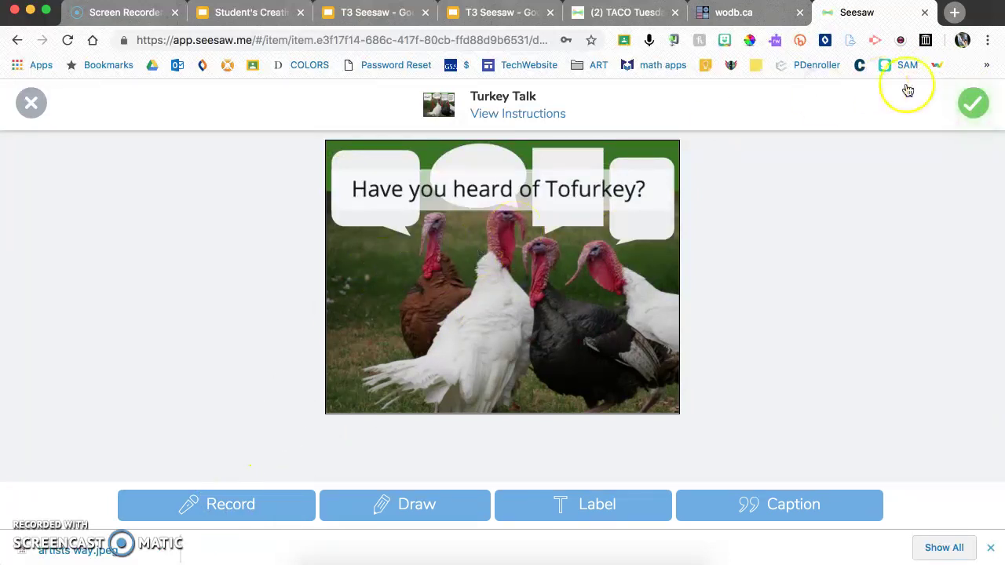
{"action": "left_click", "coordinate": [973, 103]}
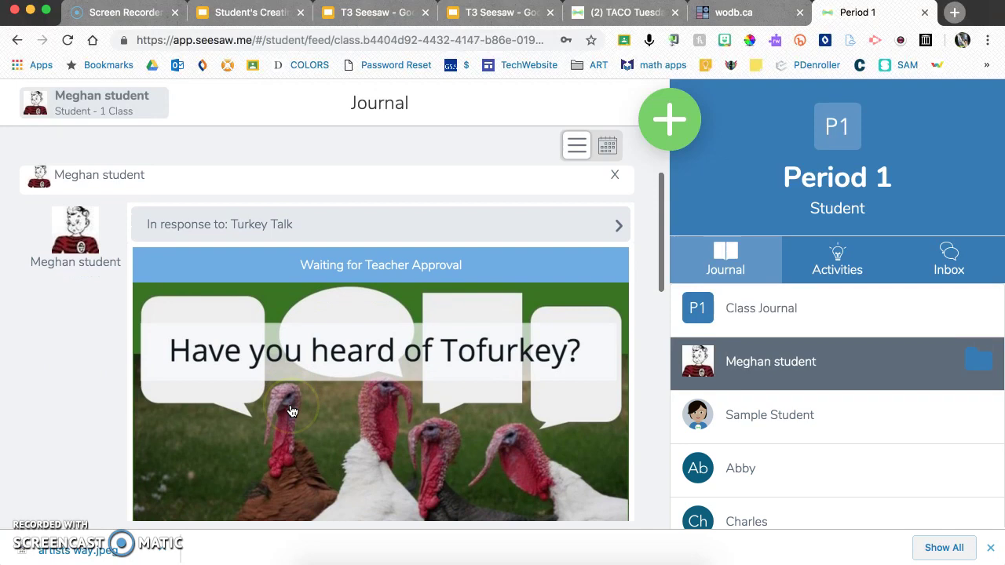
- Like the Turkey Talk post and post a 'Nice job' comment on it
{"action": "scroll", "coordinate": [290, 411], "scroll_direction": "down", "scroll_amount": 5}
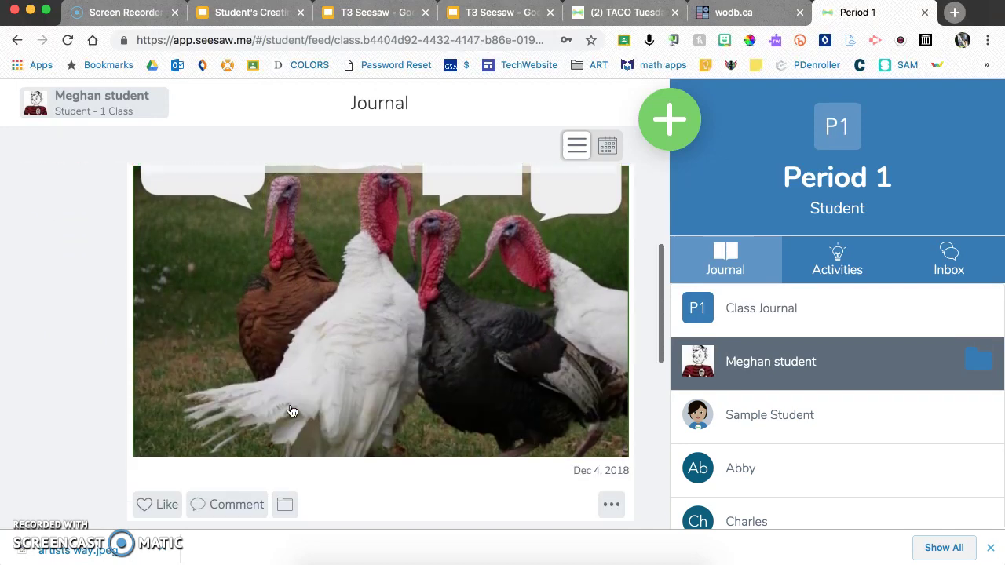
{"action": "left_click", "coordinate": [161, 433]}
{"action": "left_click", "coordinate": [209, 448]}
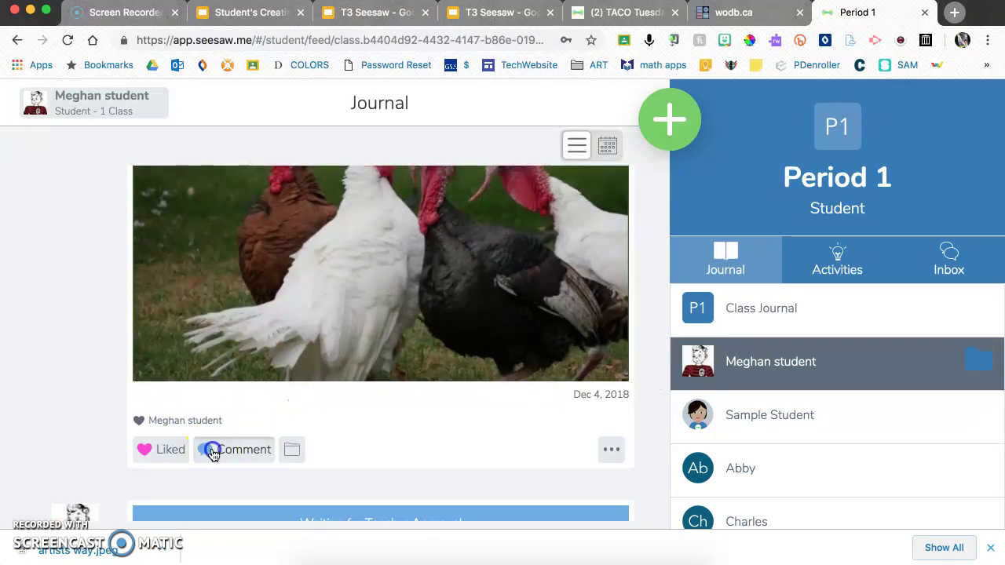
{"action": "type", "text": "N"}
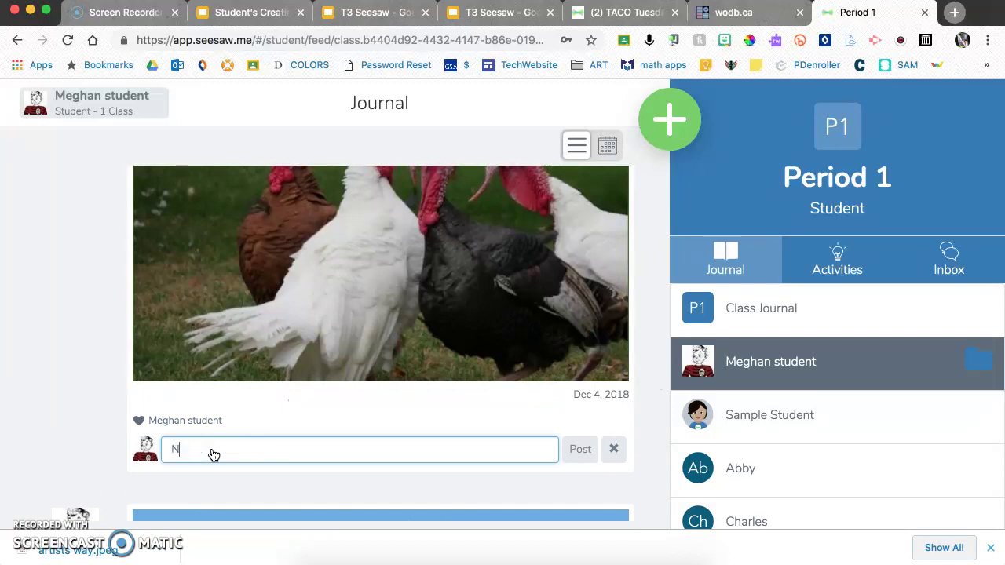
{"action": "type", "text": "ice job"}
{"action": "left_click", "coordinate": [576, 447]}
{"action": "scroll", "coordinate": [354, 469], "scroll_direction": "up", "scroll_amount": 4}
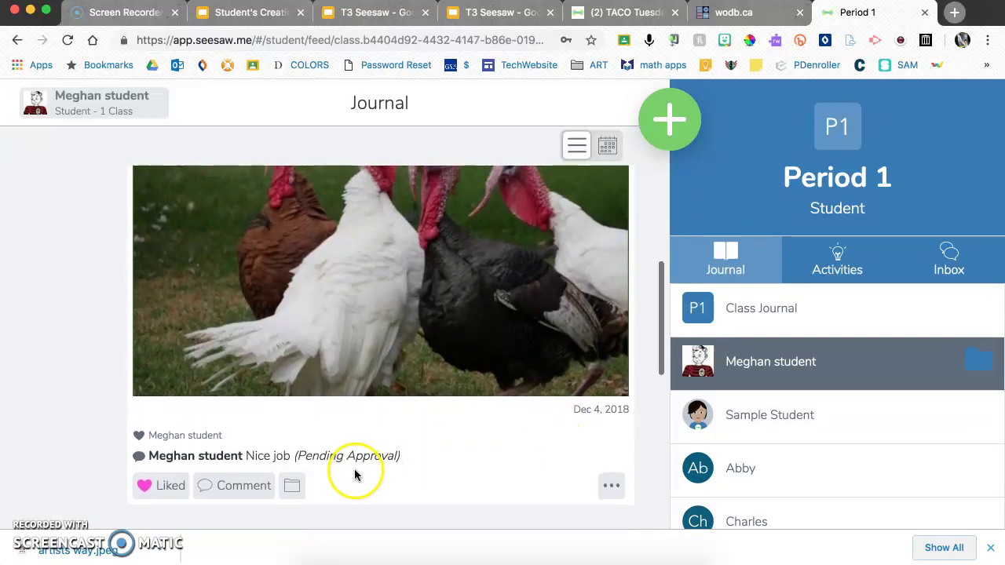
{"action": "scroll", "coordinate": [373, 450], "scroll_direction": "up", "scroll_amount": 2}
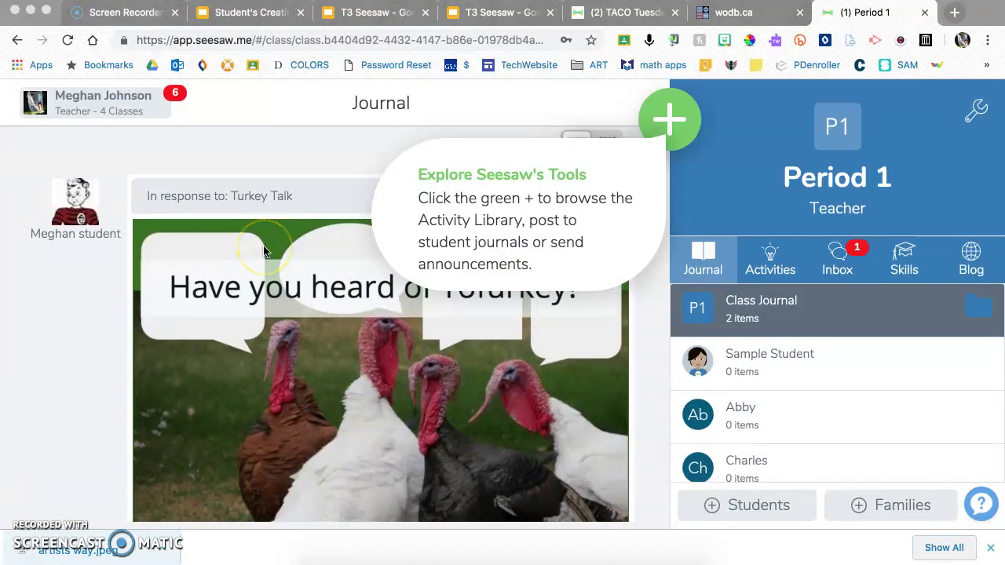
- Filter the teacher's Period 1 journal to show only this student's items
{"action": "scroll", "coordinate": [216, 276], "scroll_direction": "down", "scroll_amount": 5}
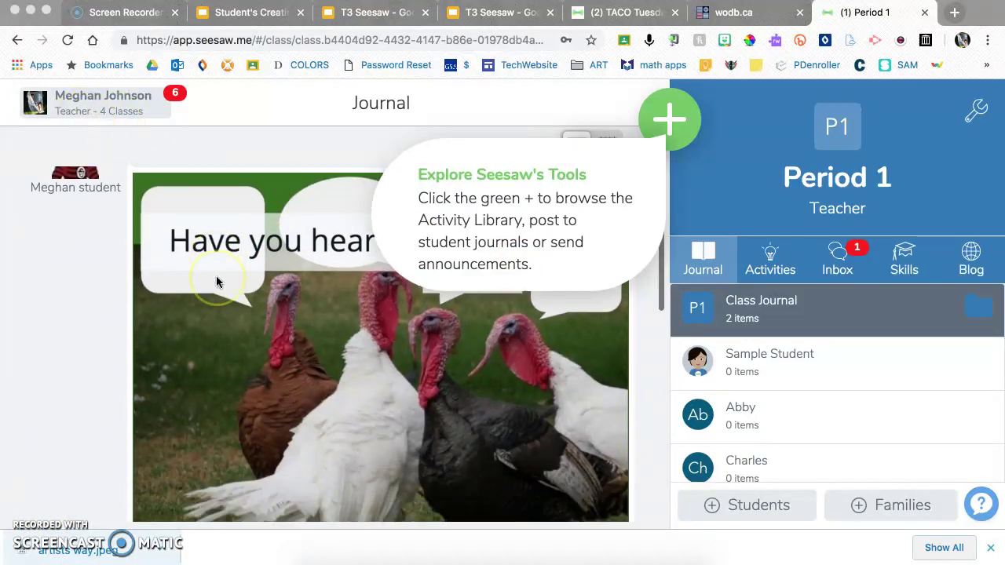
{"action": "scroll", "coordinate": [219, 281], "scroll_direction": "down", "scroll_amount": 6}
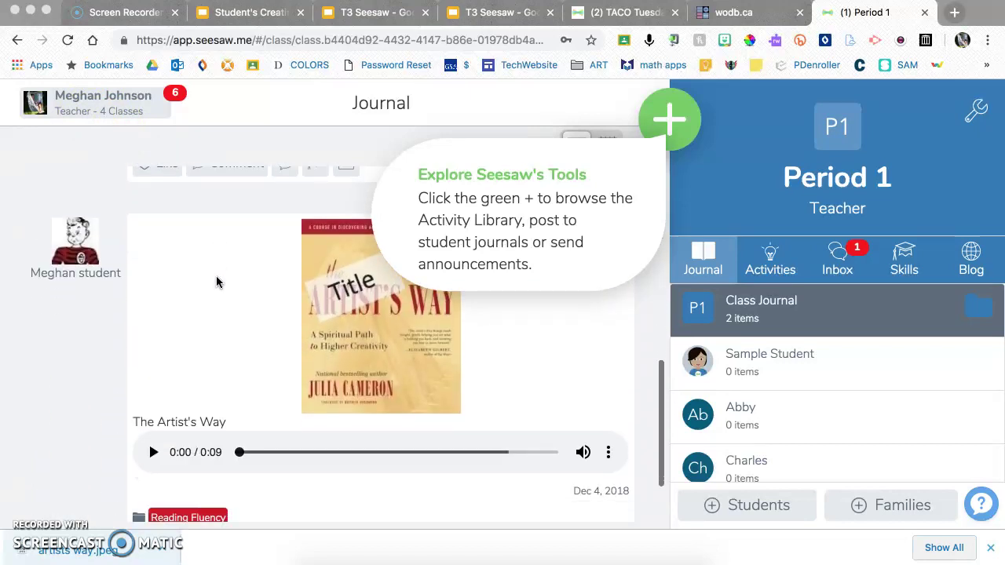
{"action": "scroll", "coordinate": [219, 283], "scroll_direction": "up", "scroll_amount": 5}
{"action": "scroll", "coordinate": [218, 284], "scroll_direction": "up", "scroll_amount": 3}
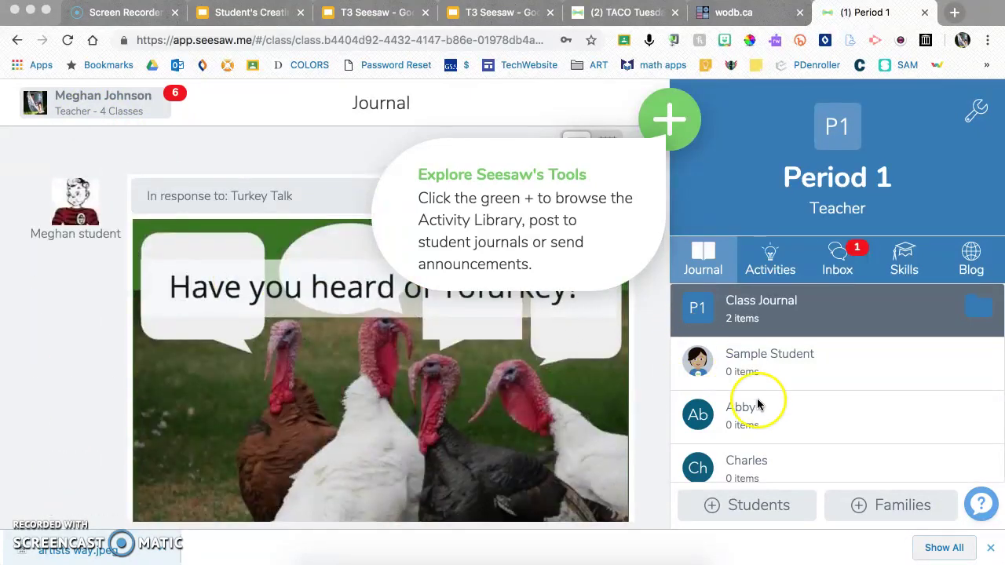
{"action": "scroll", "coordinate": [757, 400], "scroll_direction": "down", "scroll_amount": 2}
{"action": "left_click", "coordinate": [706, 447]}
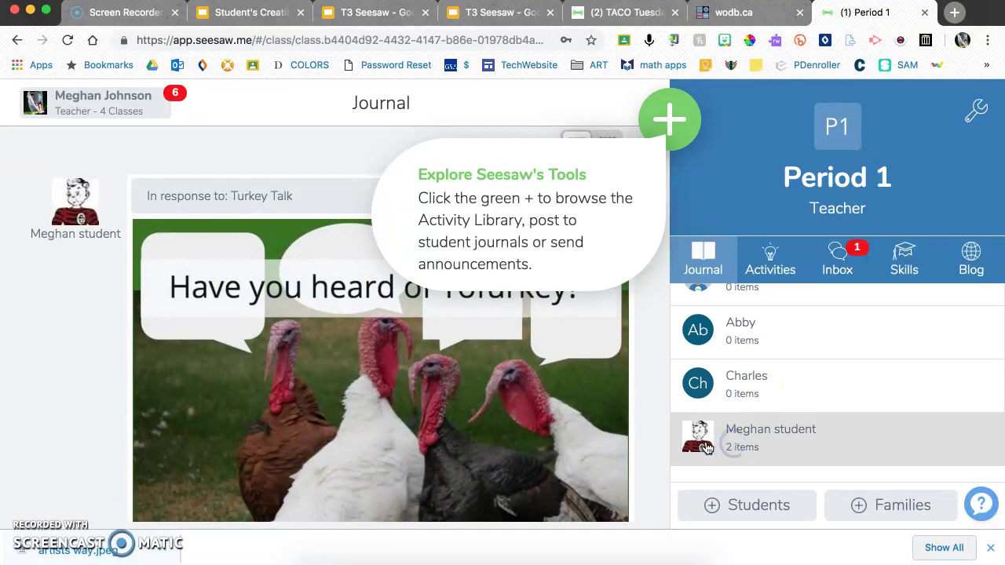
{"action": "scroll", "coordinate": [529, 361], "scroll_direction": "down", "scroll_amount": 6}
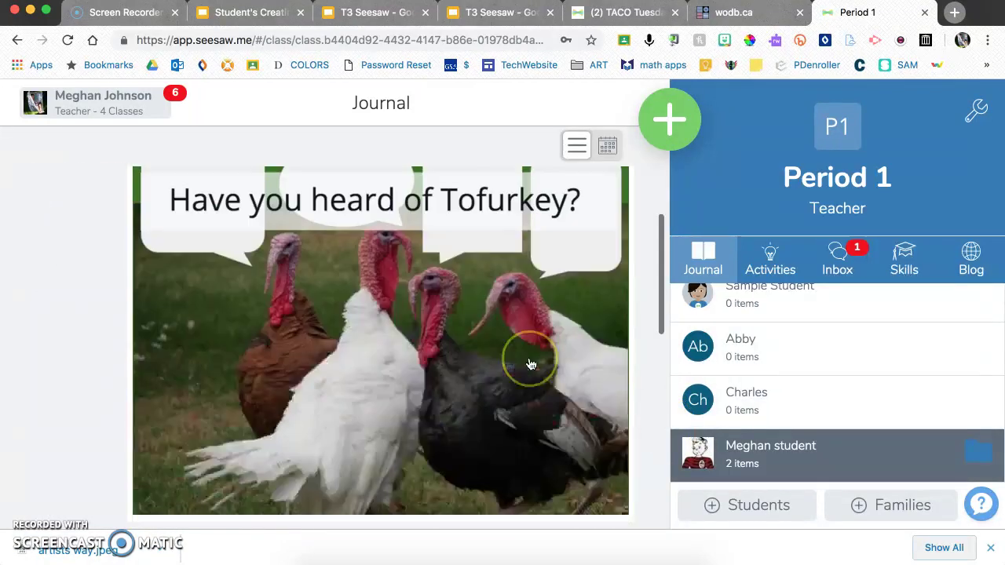
{"action": "scroll", "coordinate": [530, 364], "scroll_direction": "up", "scroll_amount": 6}
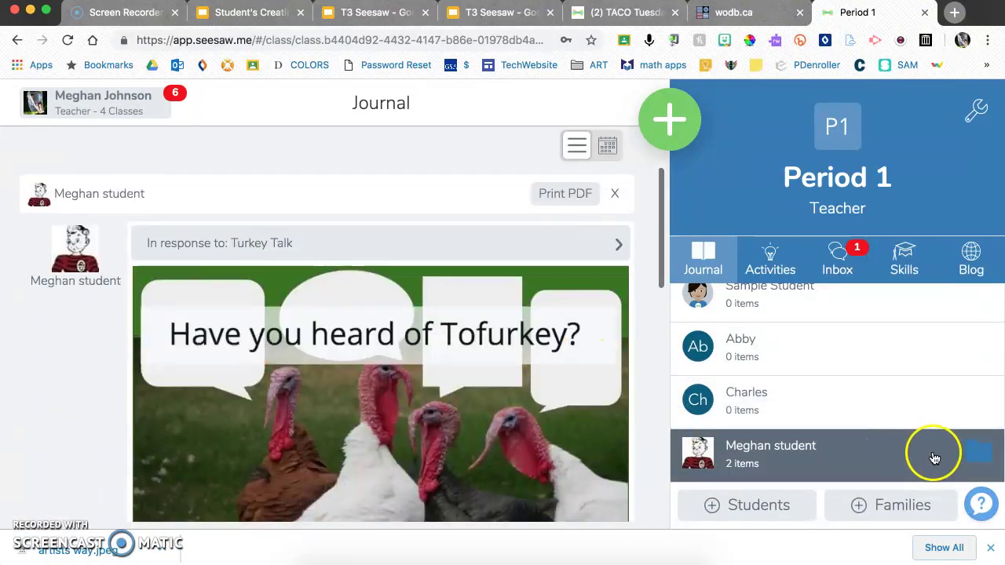
- Narrow the student's items to the Reading Fluency folder, then reopen and close the folder chooser
{"action": "left_click", "coordinate": [979, 456]}
{"action": "left_click", "coordinate": [476, 330]}
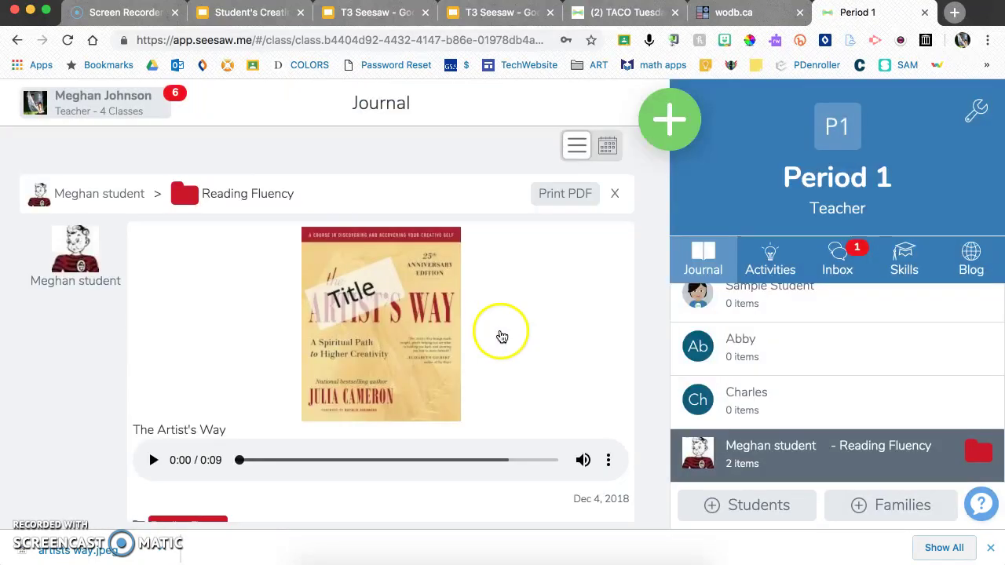
{"action": "scroll", "coordinate": [511, 366], "scroll_direction": "down", "scroll_amount": 2}
{"action": "scroll", "coordinate": [512, 365], "scroll_direction": "up", "scroll_amount": 2}
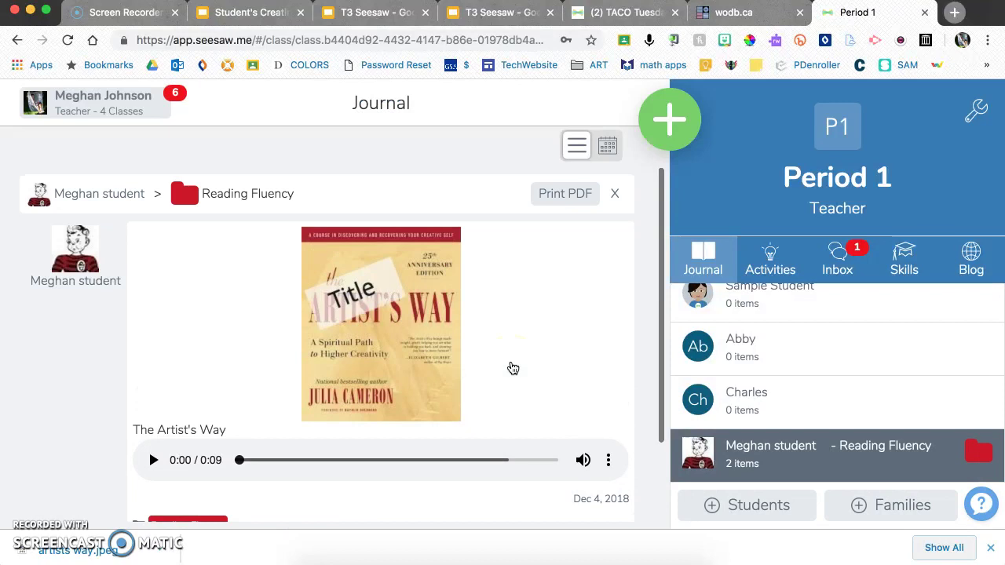
{"action": "left_click", "coordinate": [978, 462]}
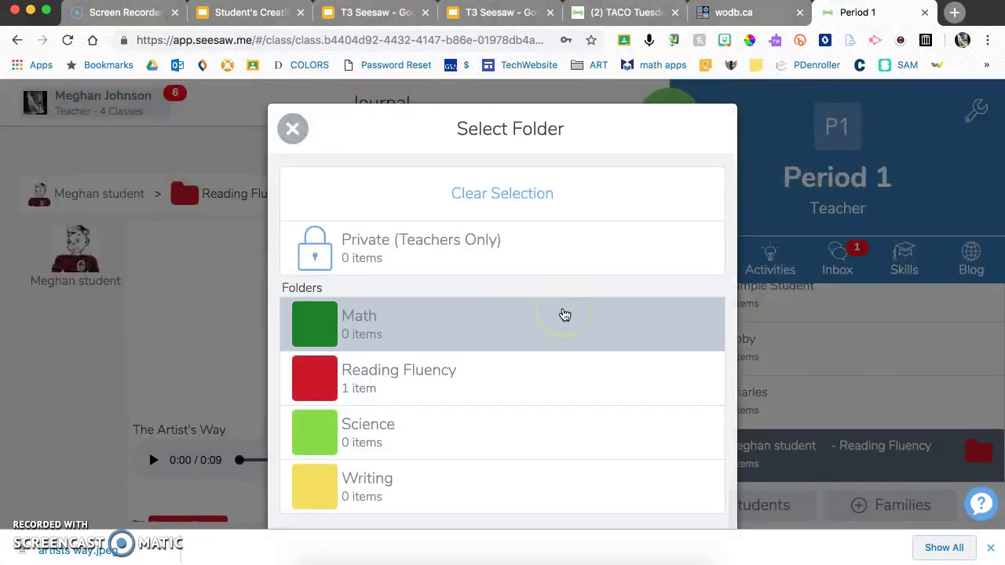
{"action": "left_click", "coordinate": [292, 128]}
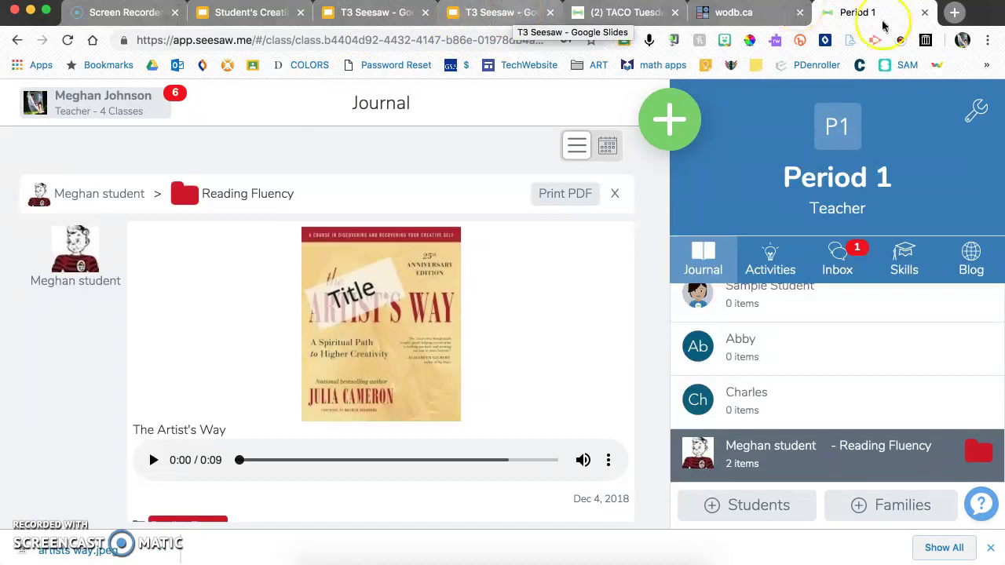
- Review Period 1's paper and email family invite options, then switch to the T3 Seesaw slides
{"action": "left_click", "coordinate": [975, 110]}
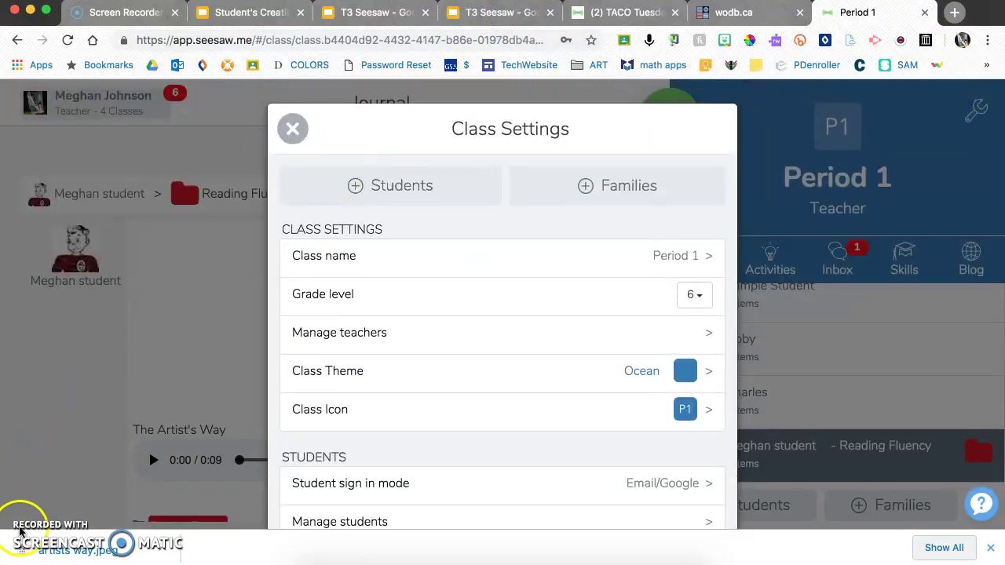
{"action": "left_click", "coordinate": [600, 188]}
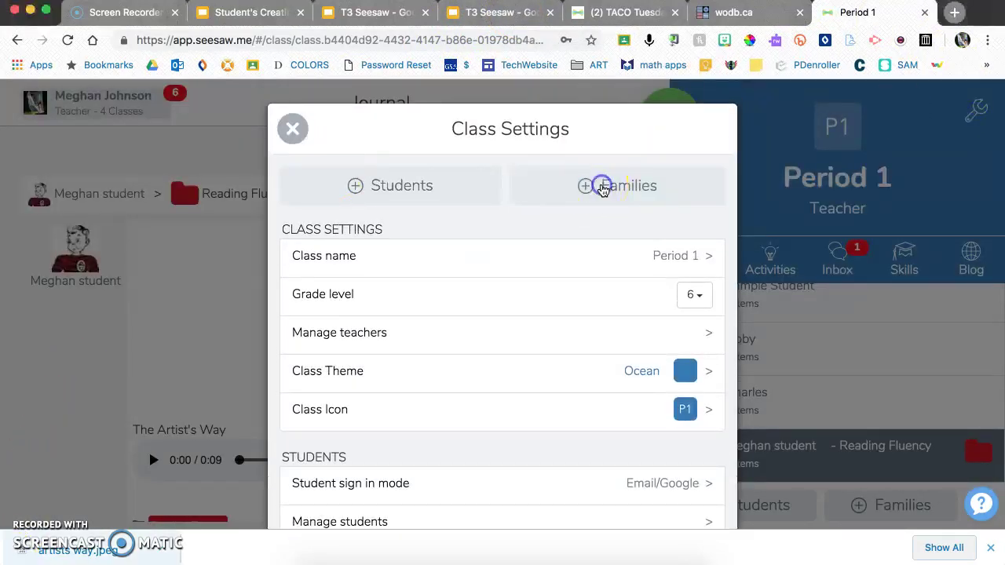
{"action": "left_click", "coordinate": [596, 187]}
{"action": "left_click", "coordinate": [477, 465]}
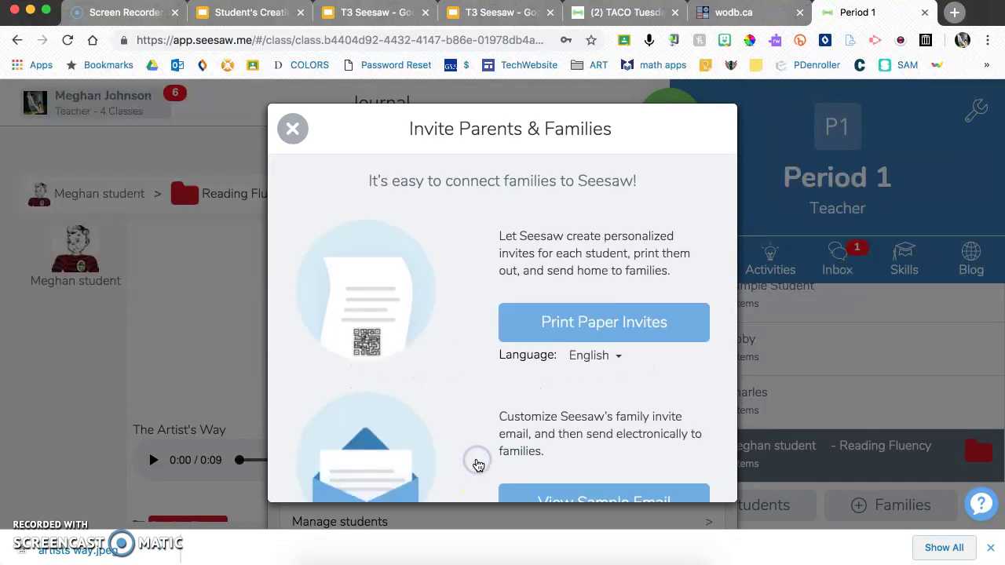
{"action": "scroll", "coordinate": [565, 329], "scroll_direction": "down", "scroll_amount": 1}
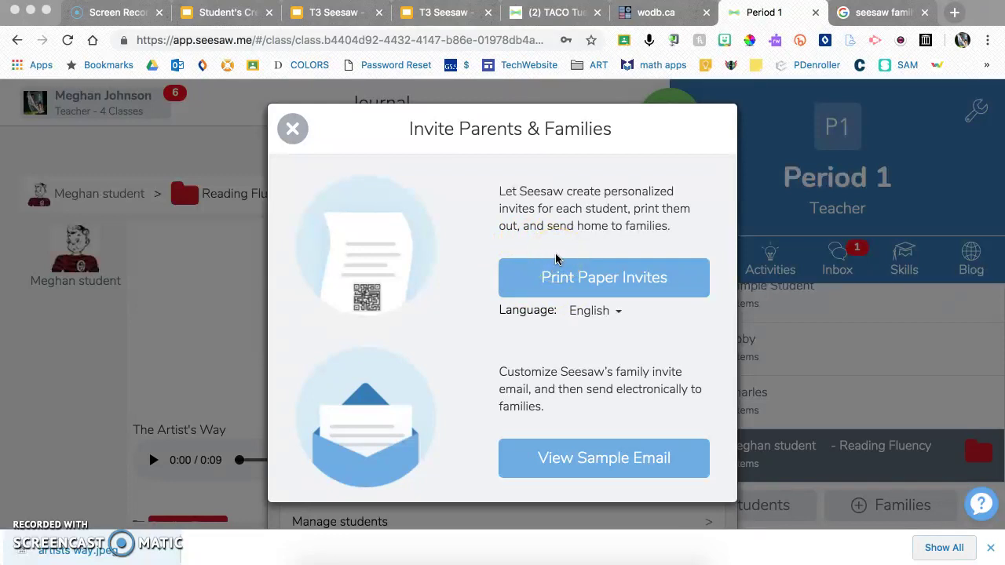
{"action": "scroll", "coordinate": [557, 263], "scroll_direction": "down", "scroll_amount": 1}
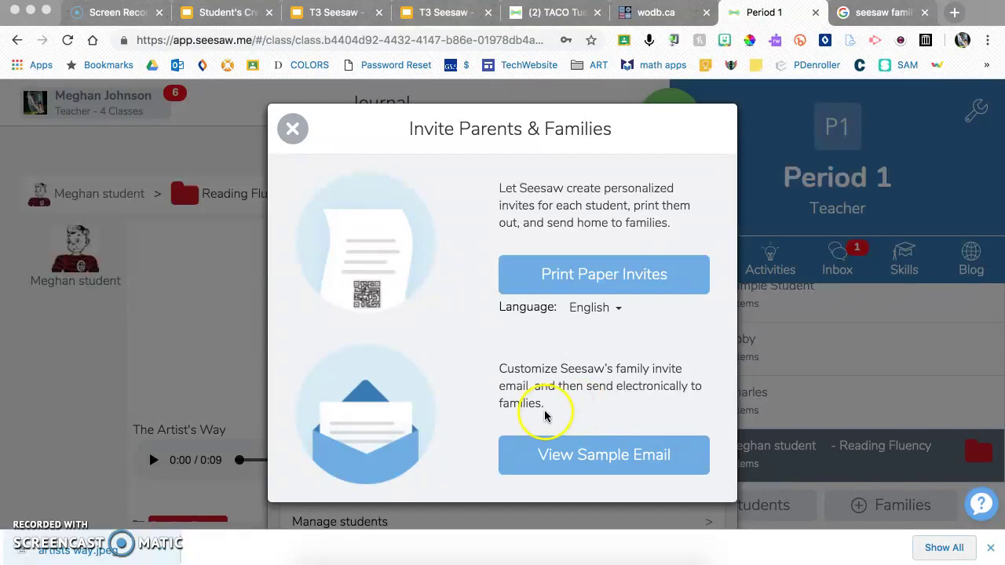
{"action": "left_click", "coordinate": [442, 13]}
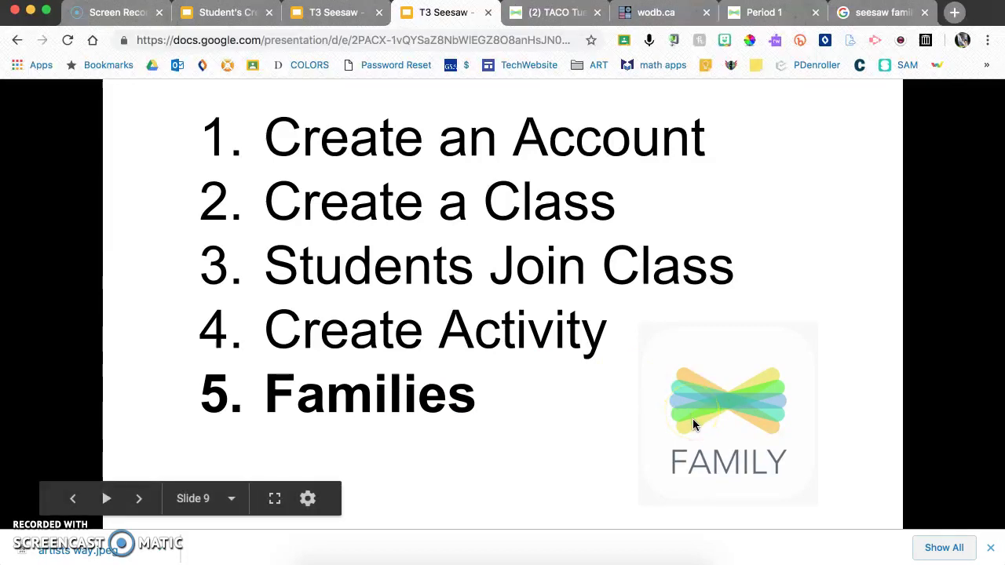
- Step the slides past Create Activity and Families, then return to Seesaw's Invite Parents & Families dialog
{"action": "key", "text": "Left"}
{"action": "key", "text": "Left"}
{"action": "left_click", "coordinate": [648, 387]}
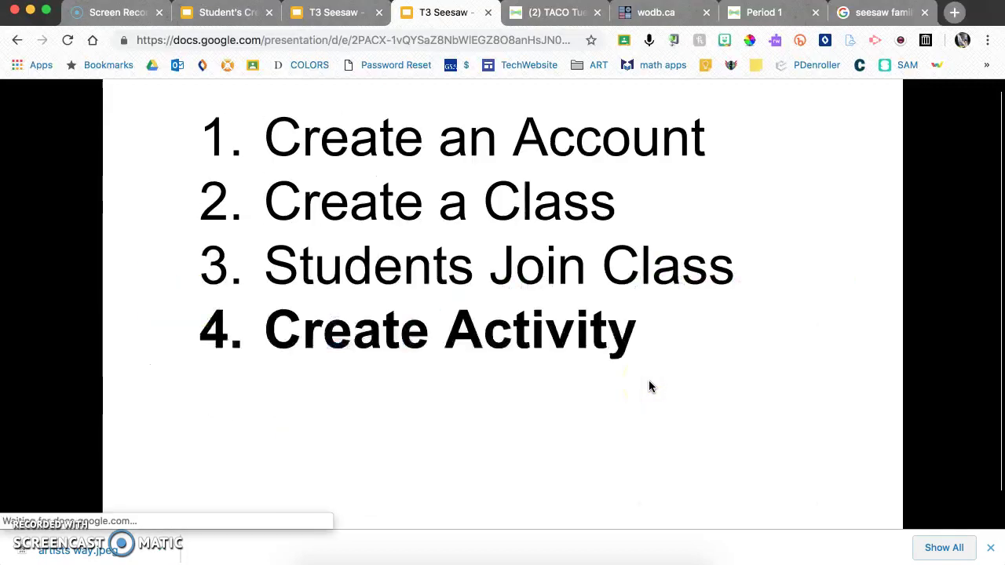
{"action": "left_click", "coordinate": [648, 387]}
{"action": "left_click", "coordinate": [648, 386]}
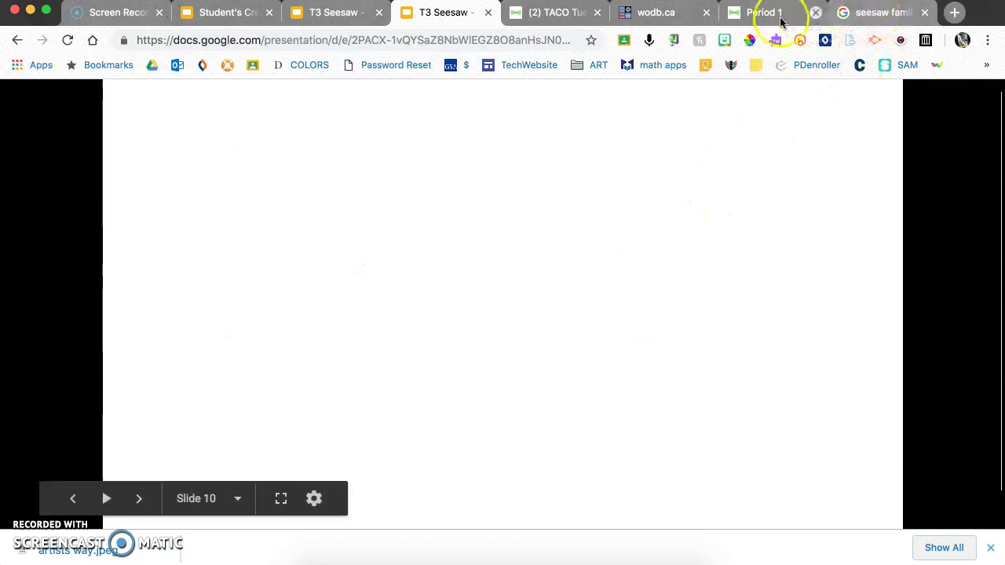
{"action": "left_click", "coordinate": [756, 16]}
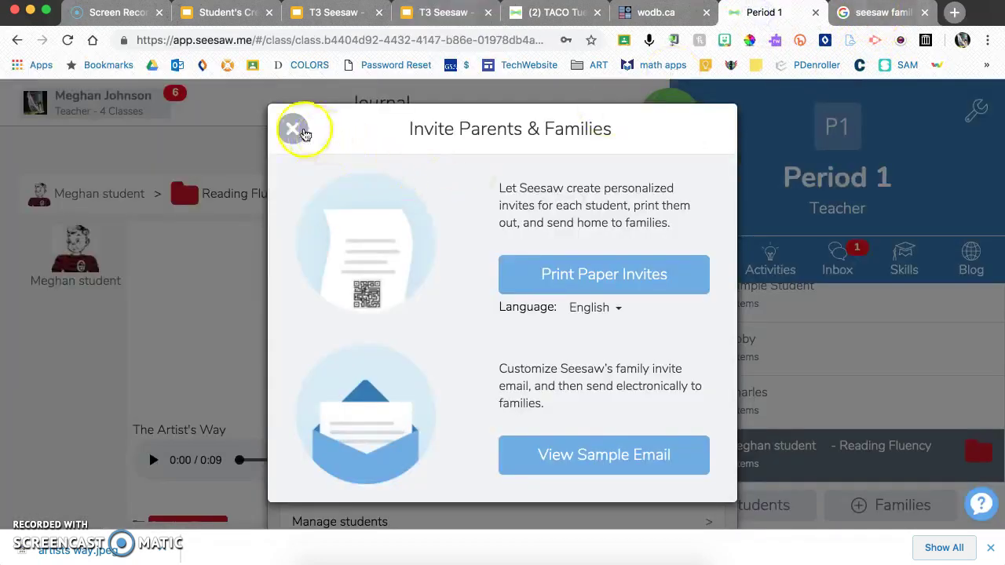
{"action": "left_click", "coordinate": [297, 130]}
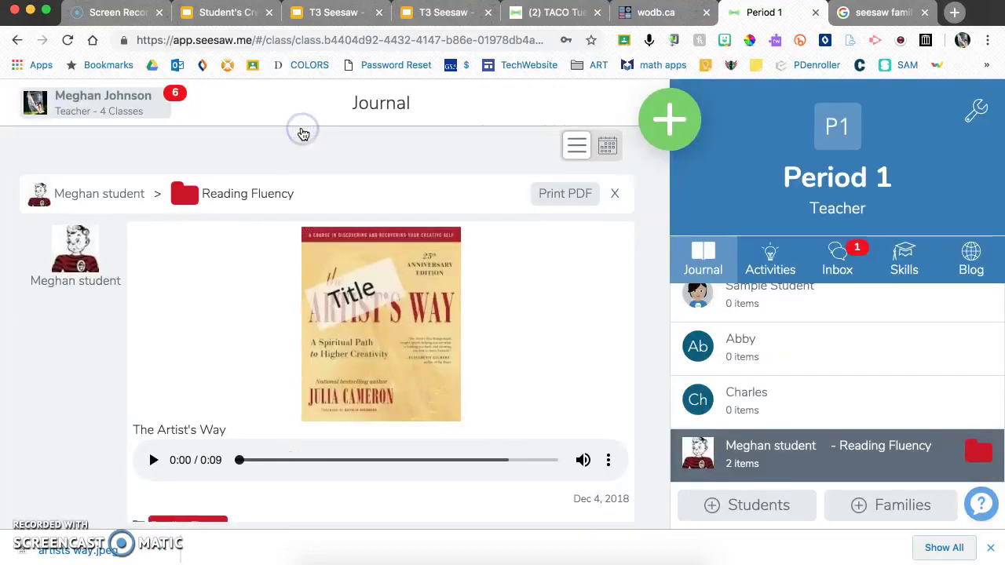